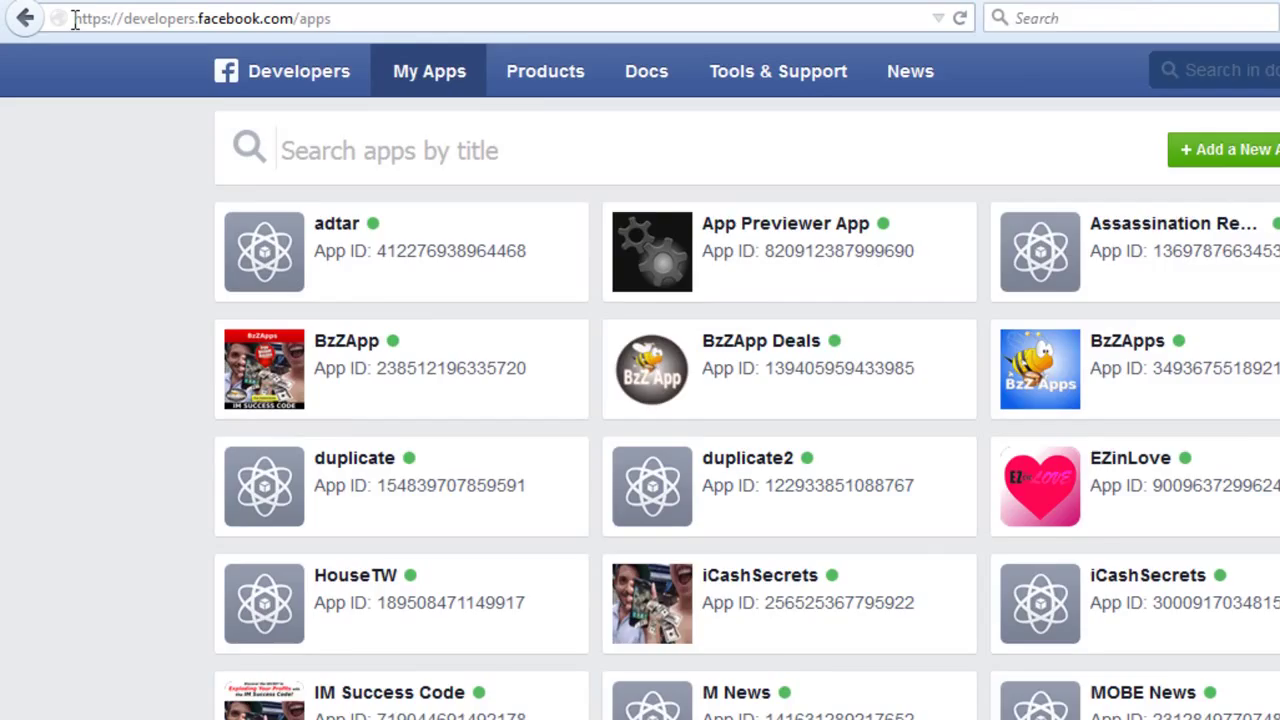
- Start a new Android app named testapp on the developers site
drag(75, 18, 109, 17)
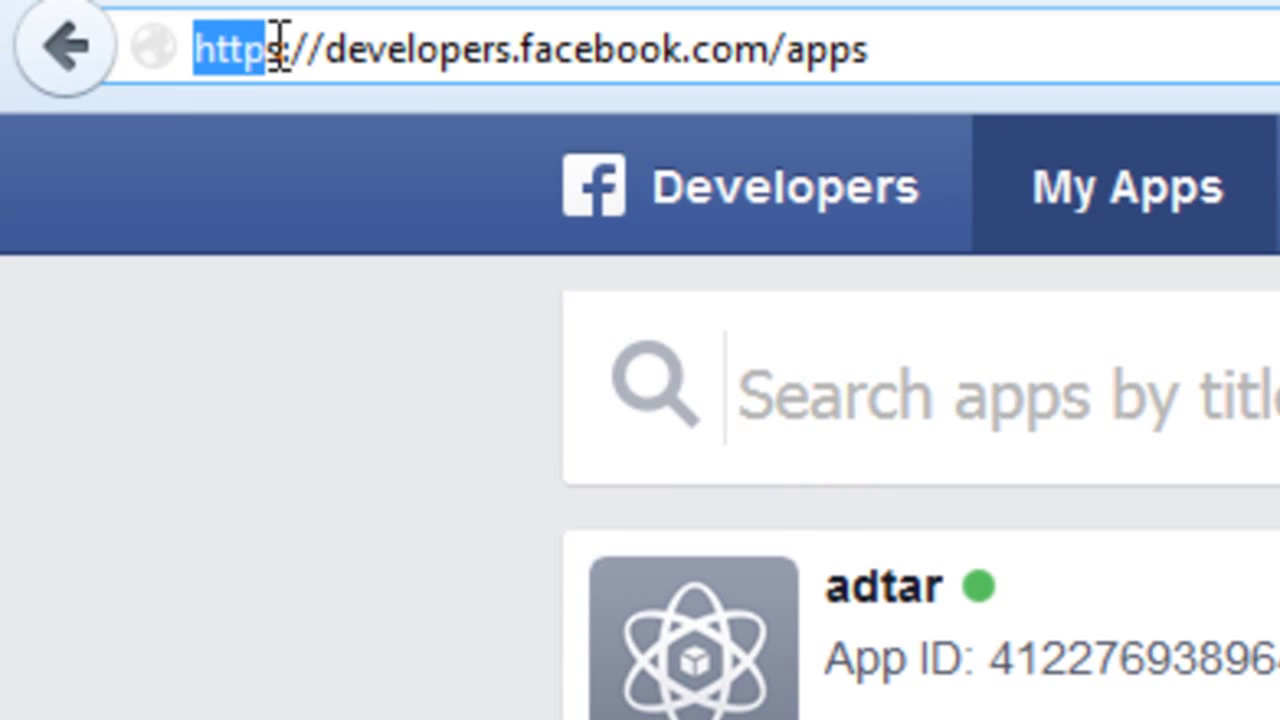
drag(280, 45, 928, 52)
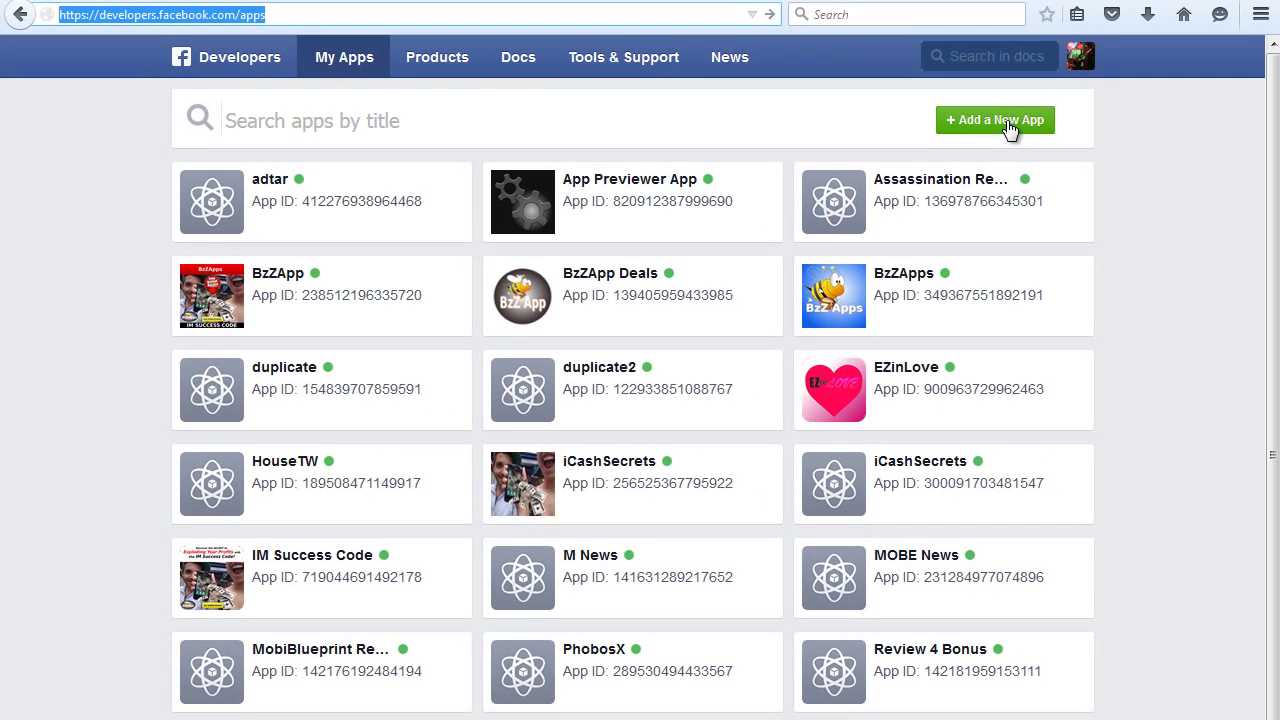
click(1006, 121)
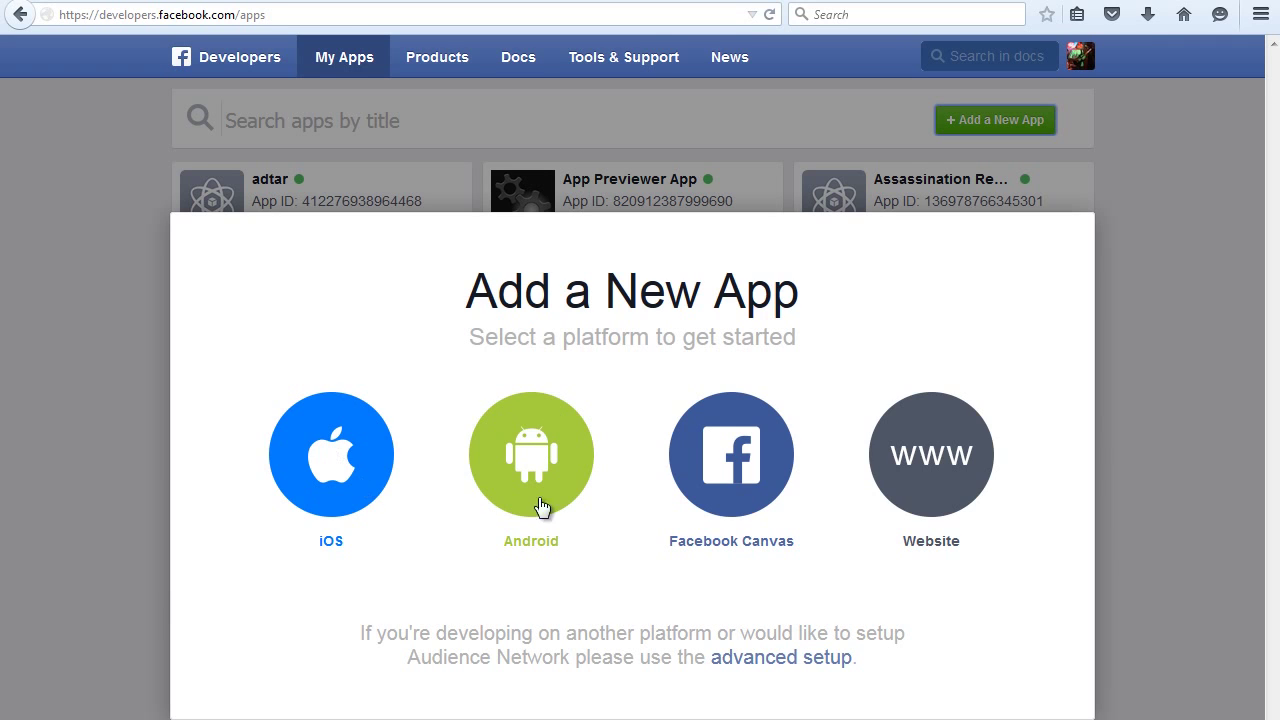
click(531, 470)
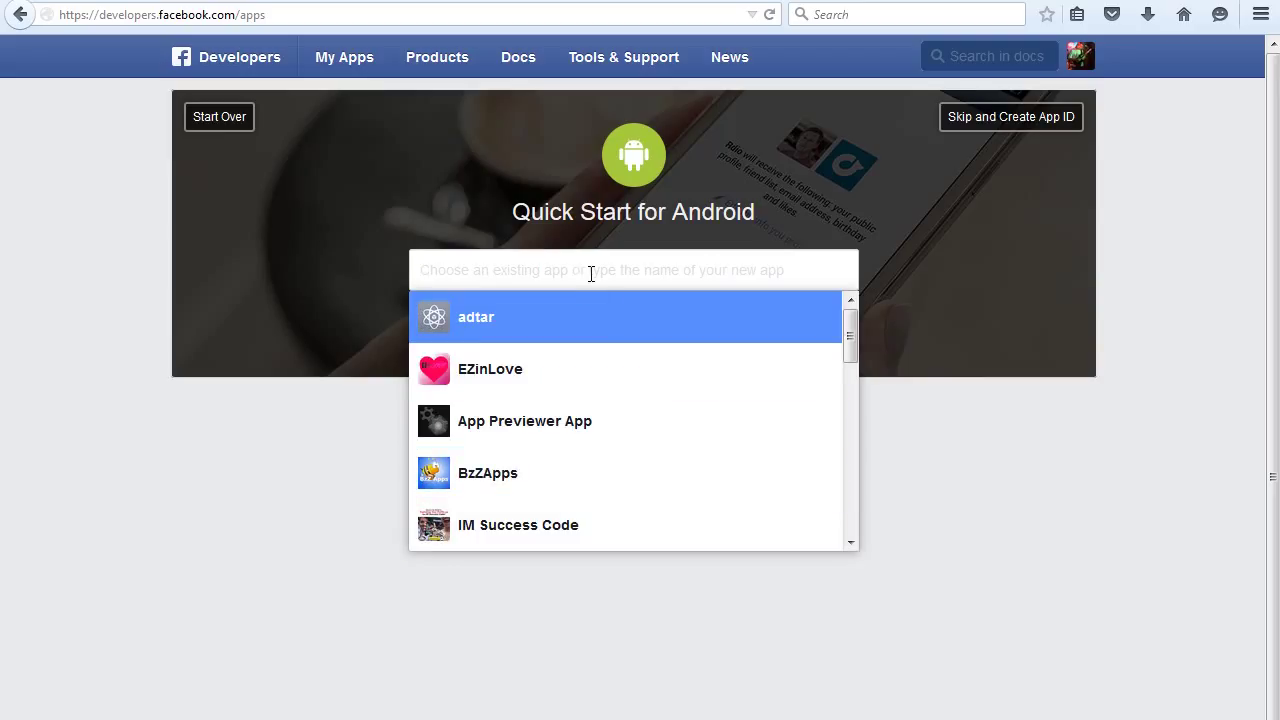
text(test)
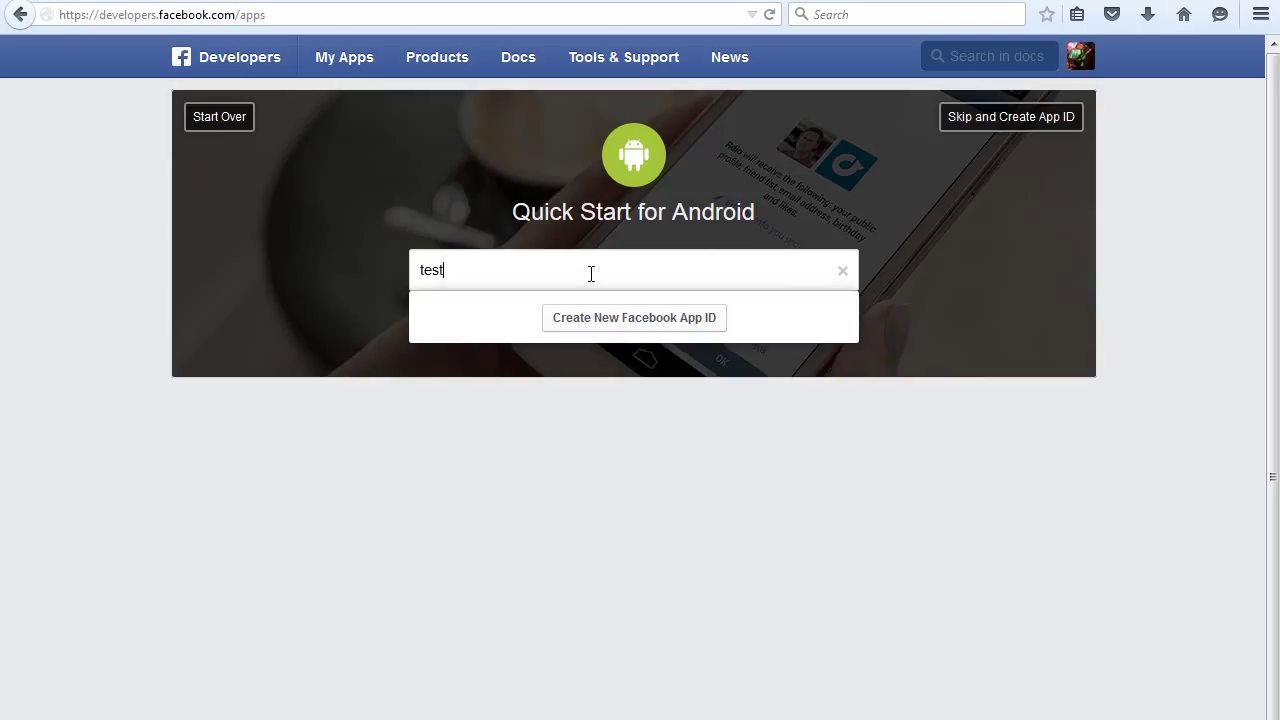
text(app)
click(624, 318)
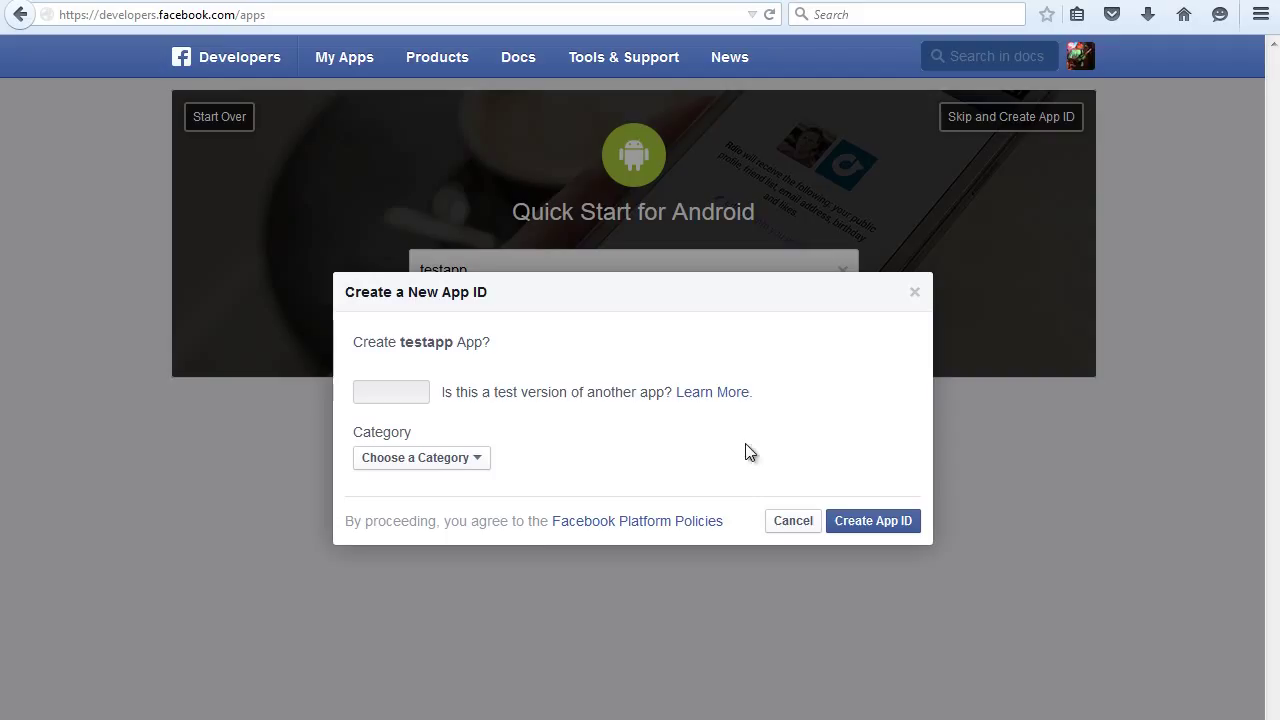
- Assign testapp the Communication category and create its app ID
click(476, 470)
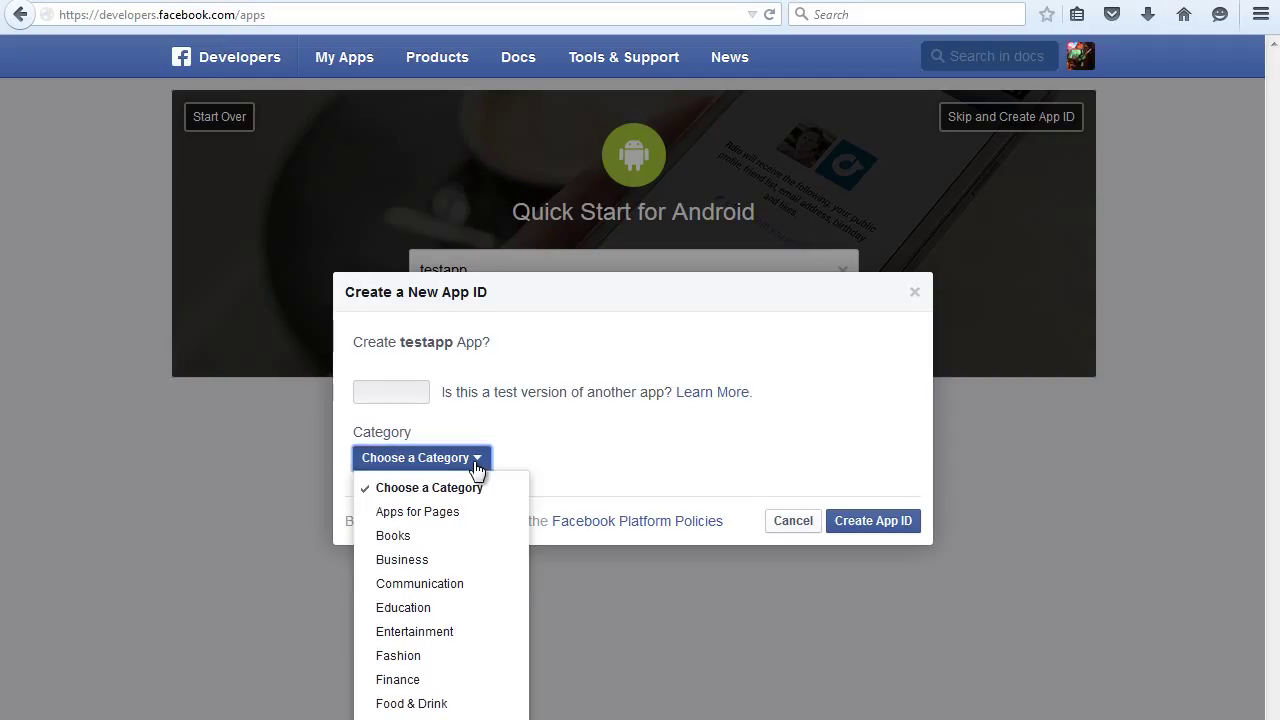
click(451, 584)
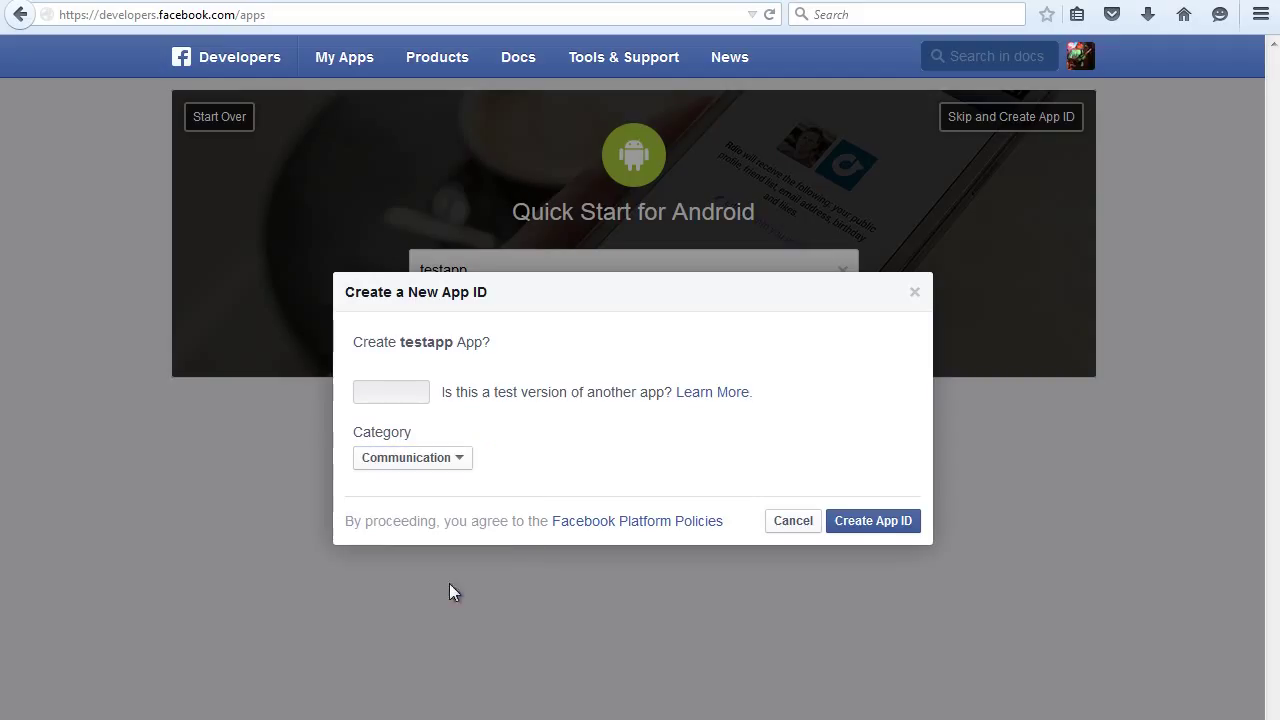
click(875, 523)
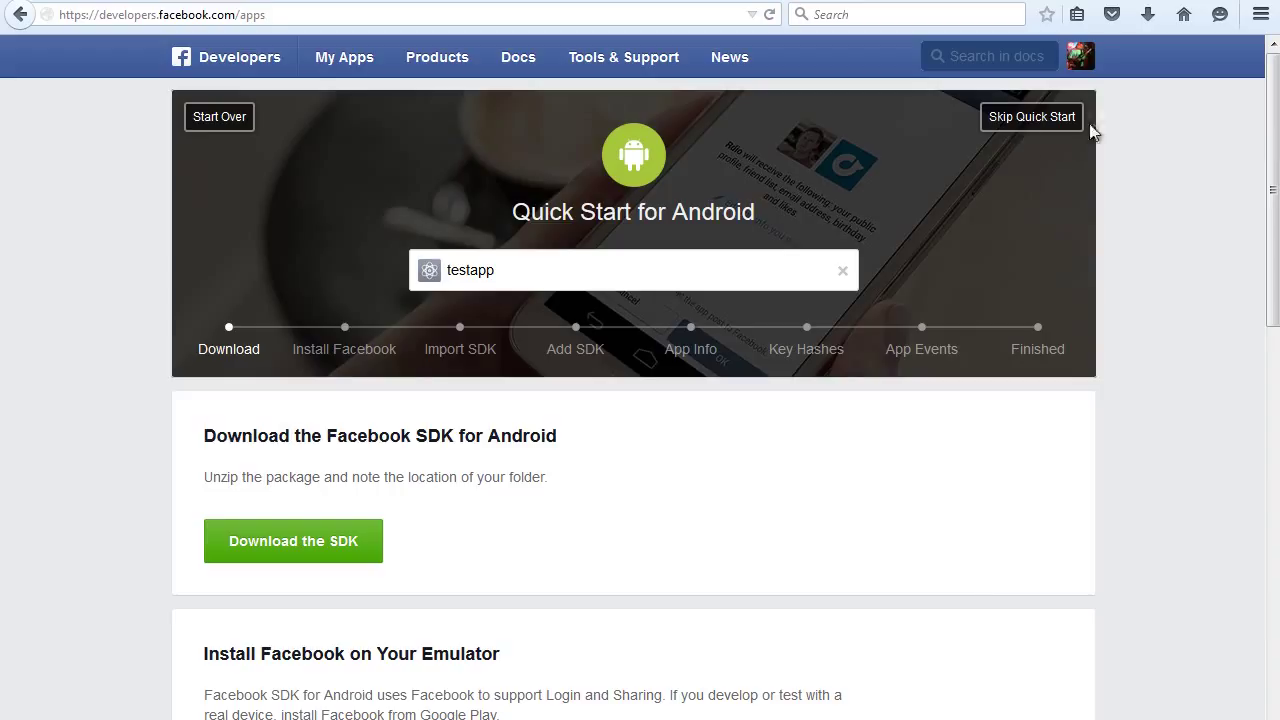
- Skip the Android quick start and enter the contact e-mail in testapp's Basic settings
click(1007, 121)
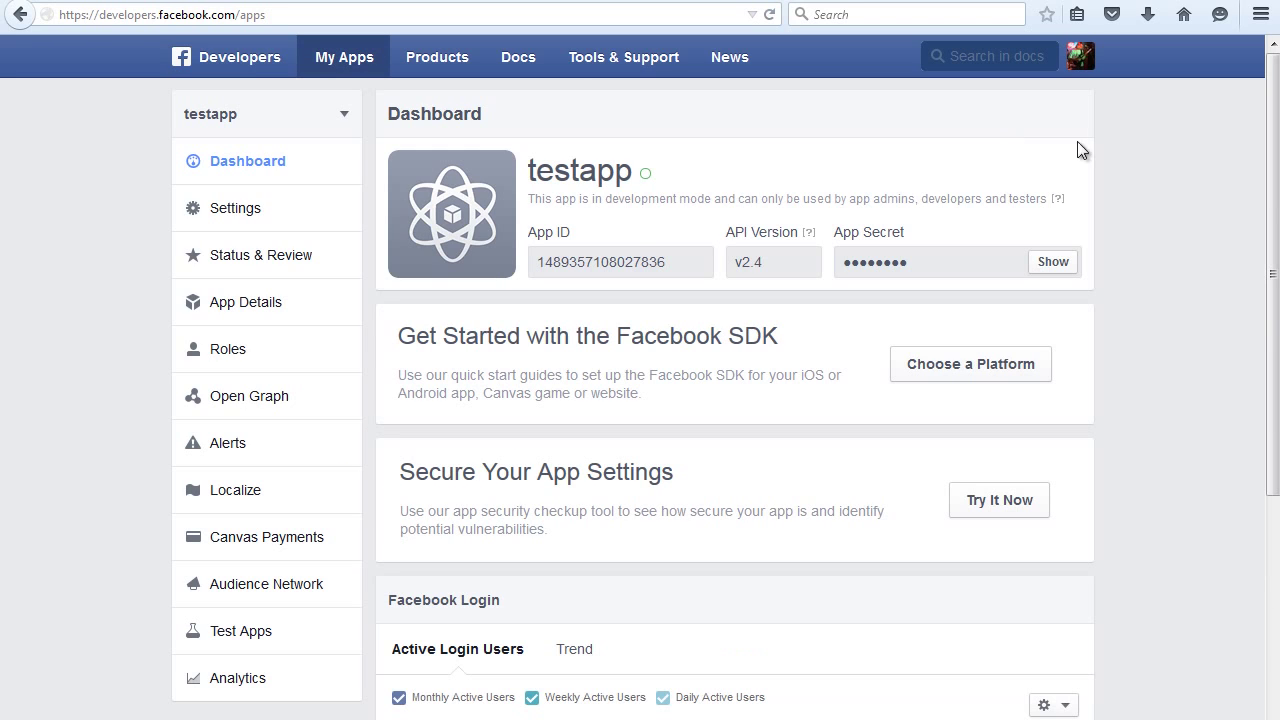
click(250, 208)
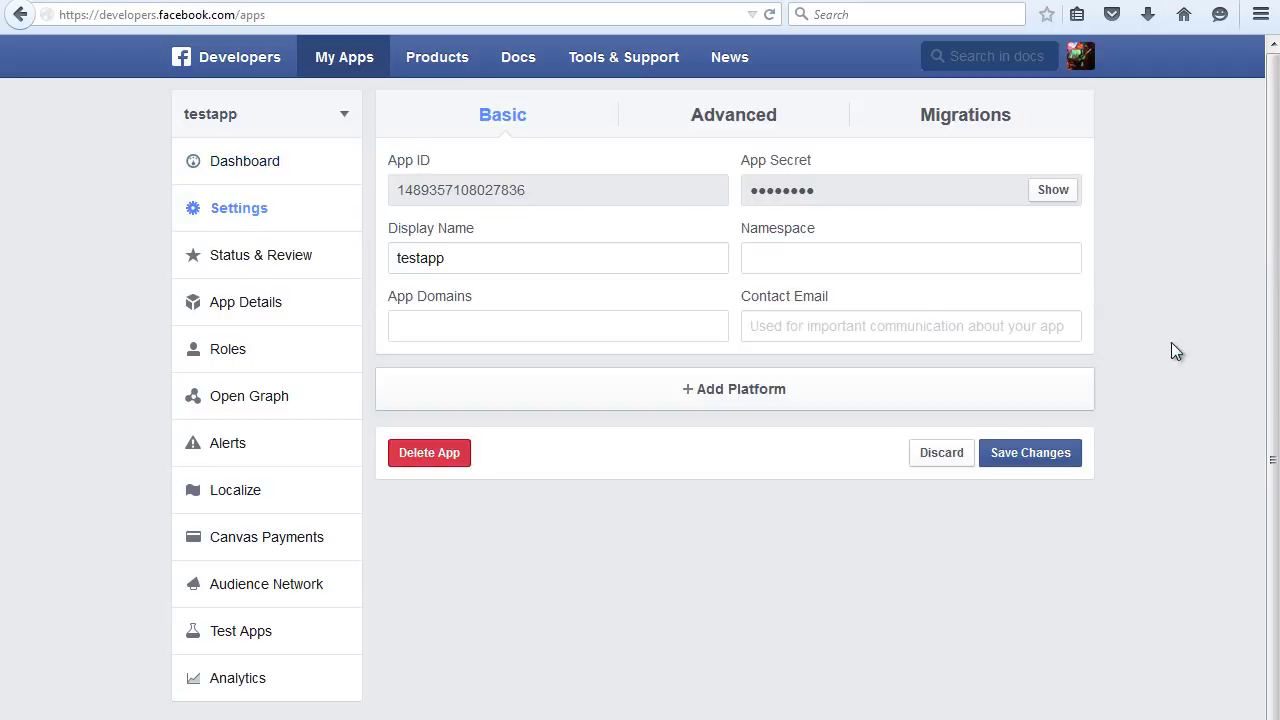
click(908, 326)
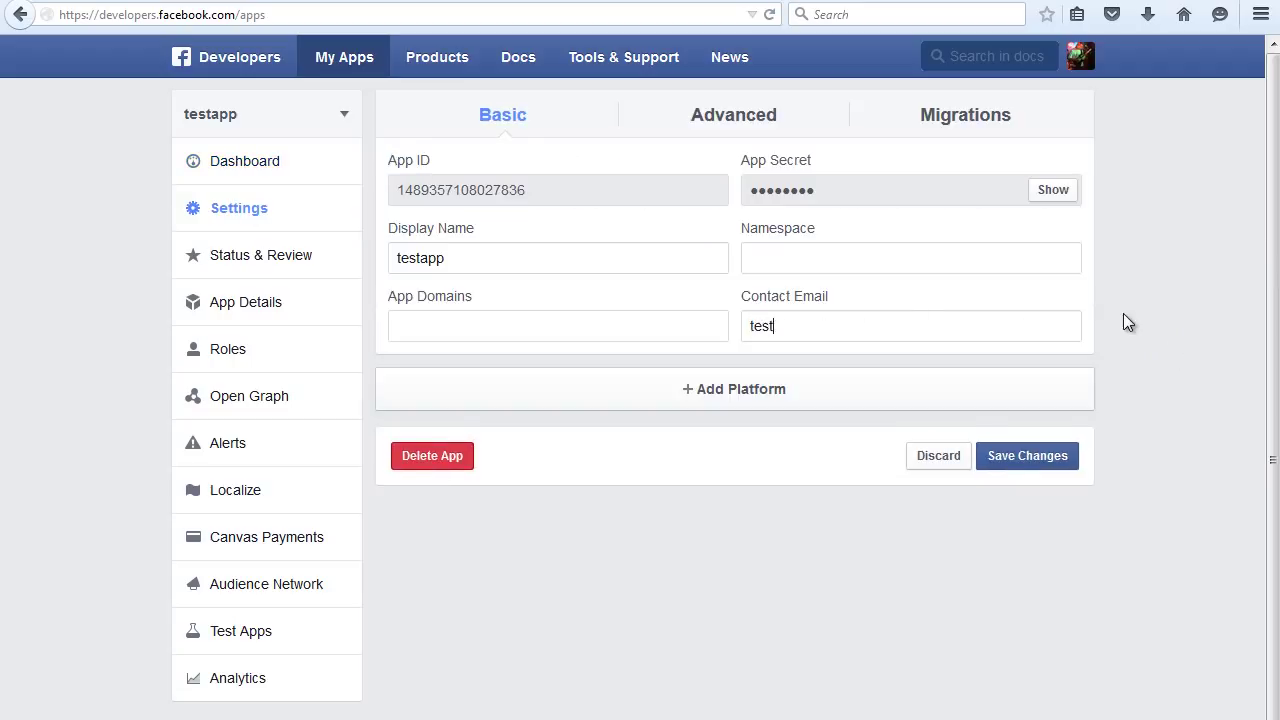
- Add an iOS platform with bundle ID com.testapp.com and save, re-entering the account password
click(714, 403)
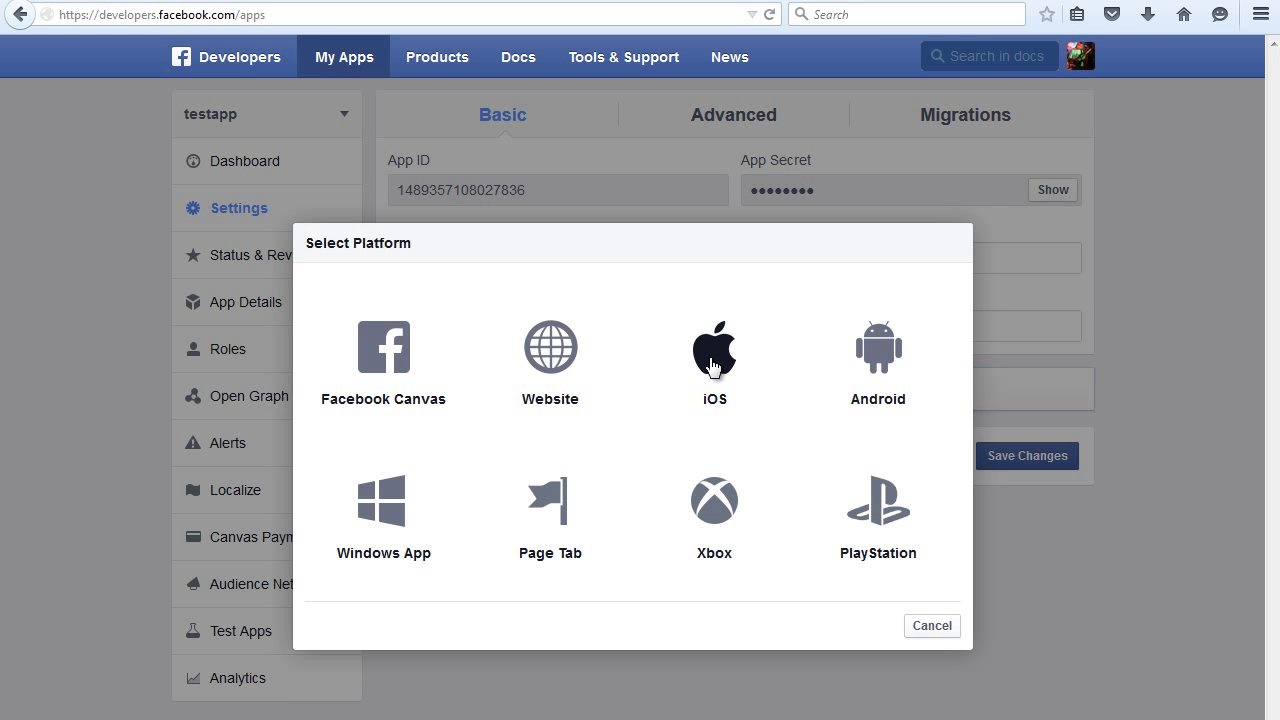
click(713, 366)
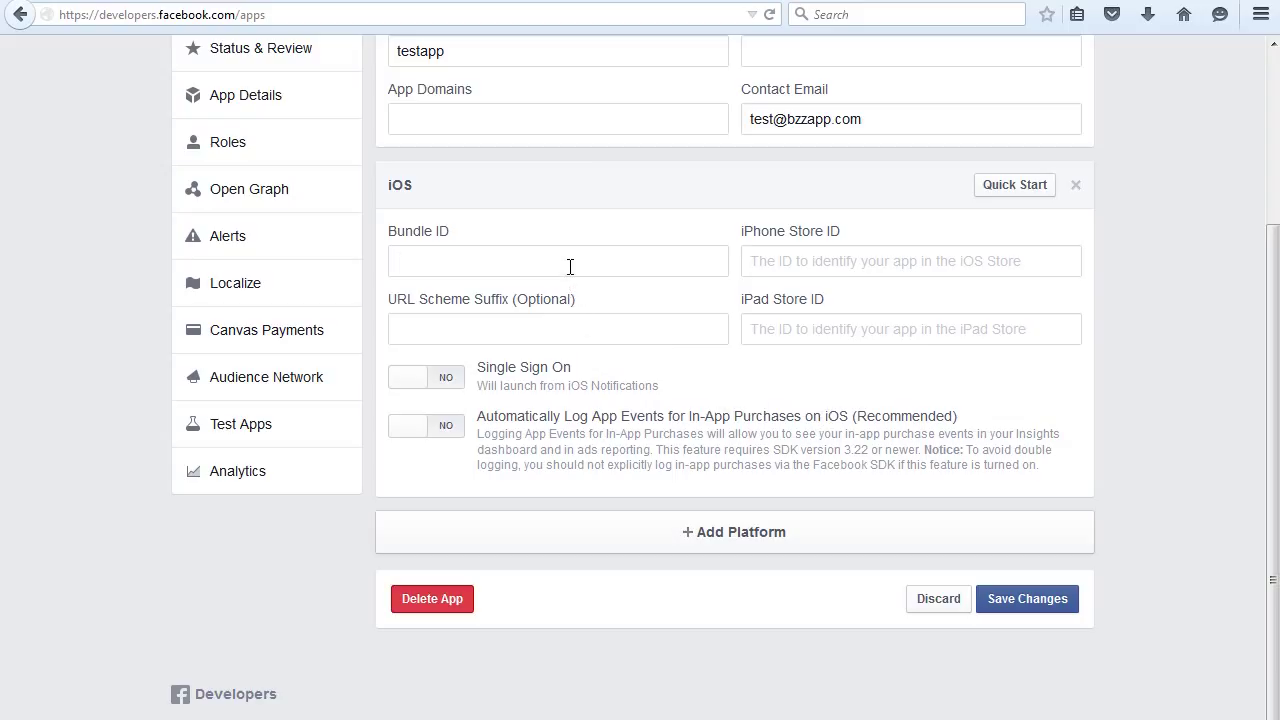
text(com)
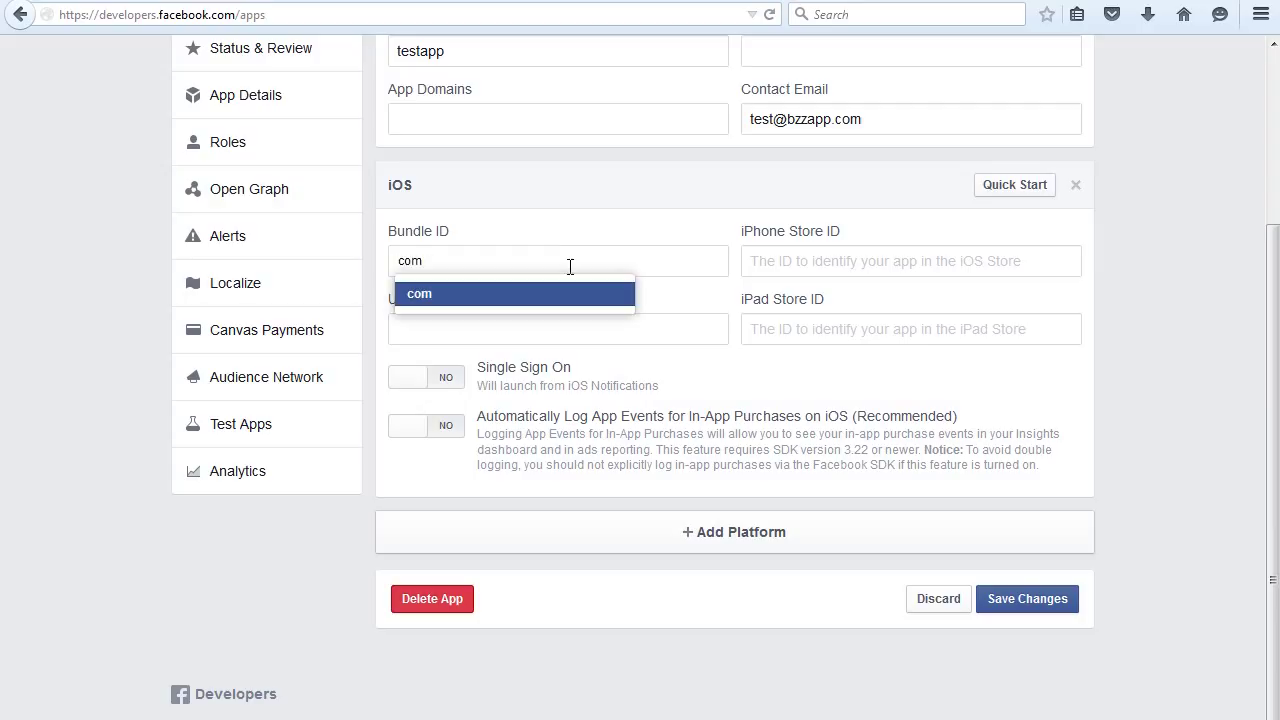
text(.testapp.com)
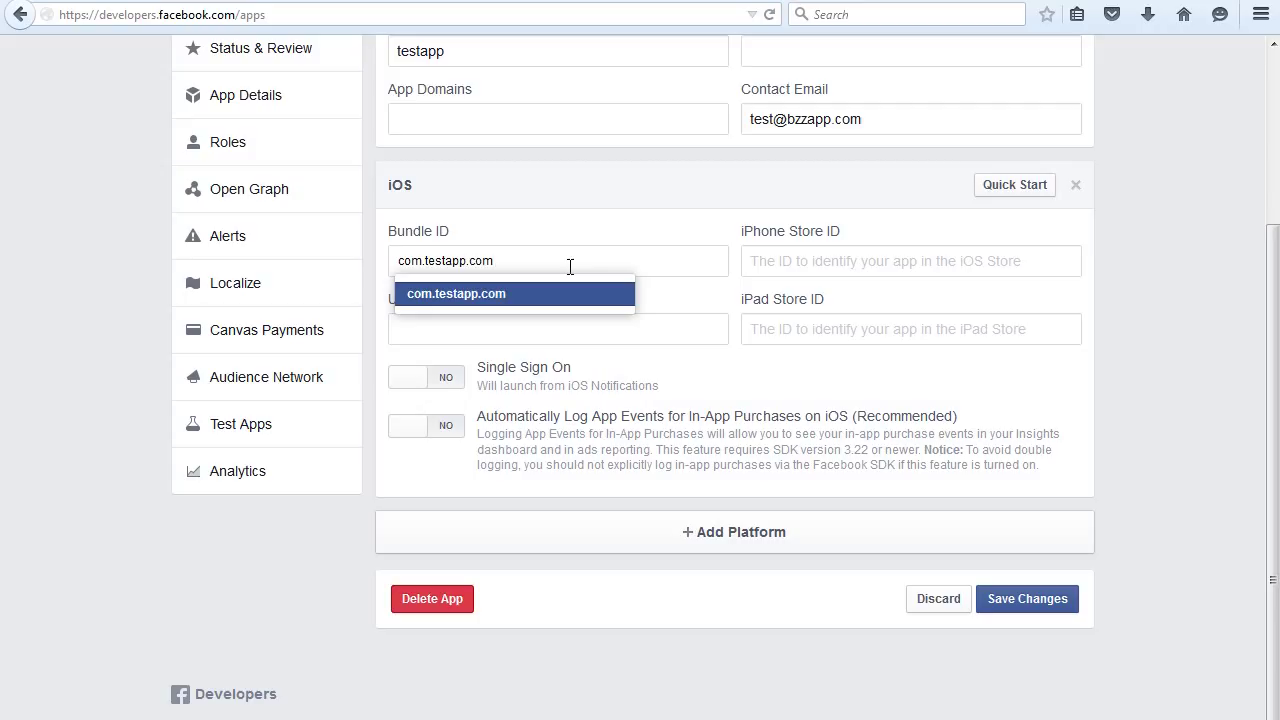
key(Return)
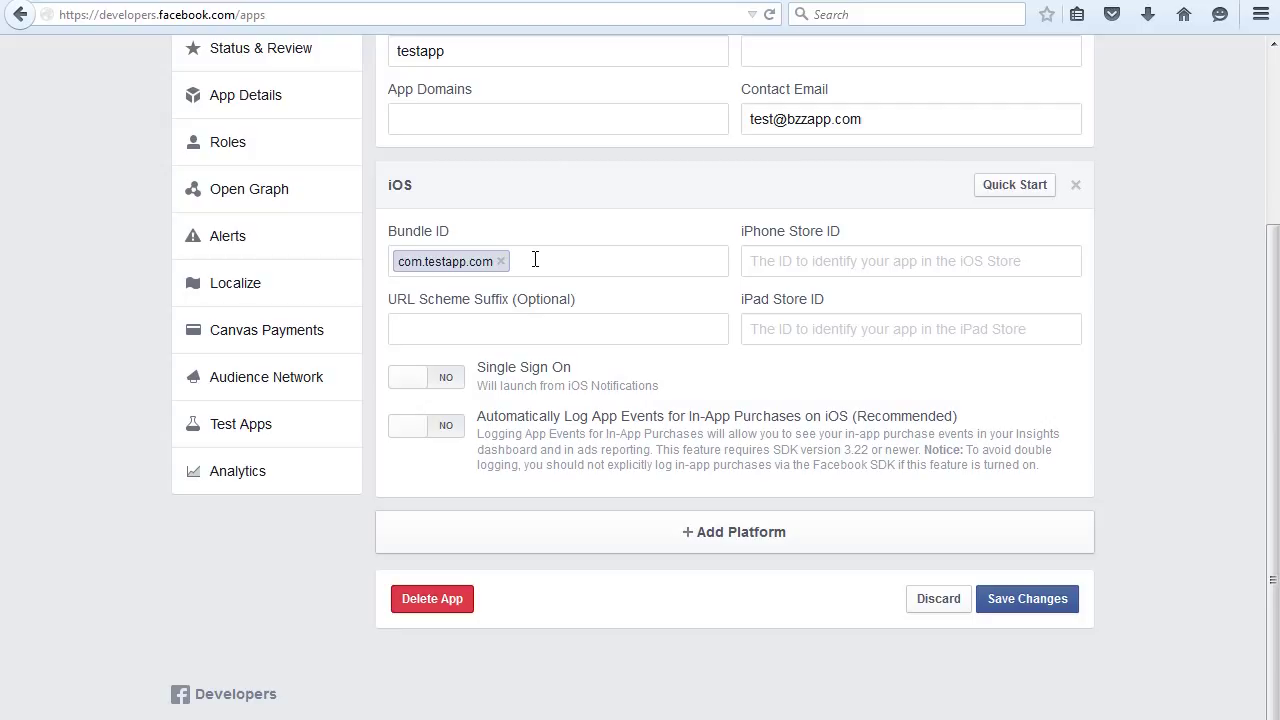
click(1036, 604)
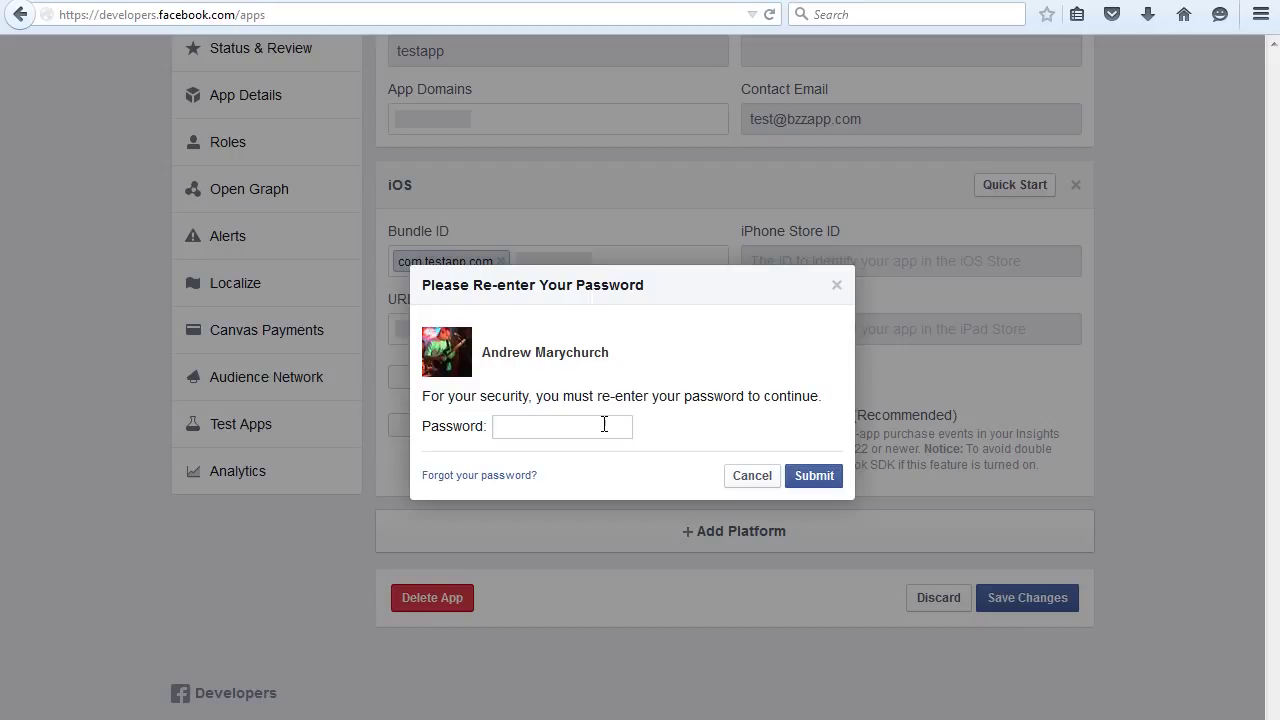
text(••••••••••••)
click(814, 477)
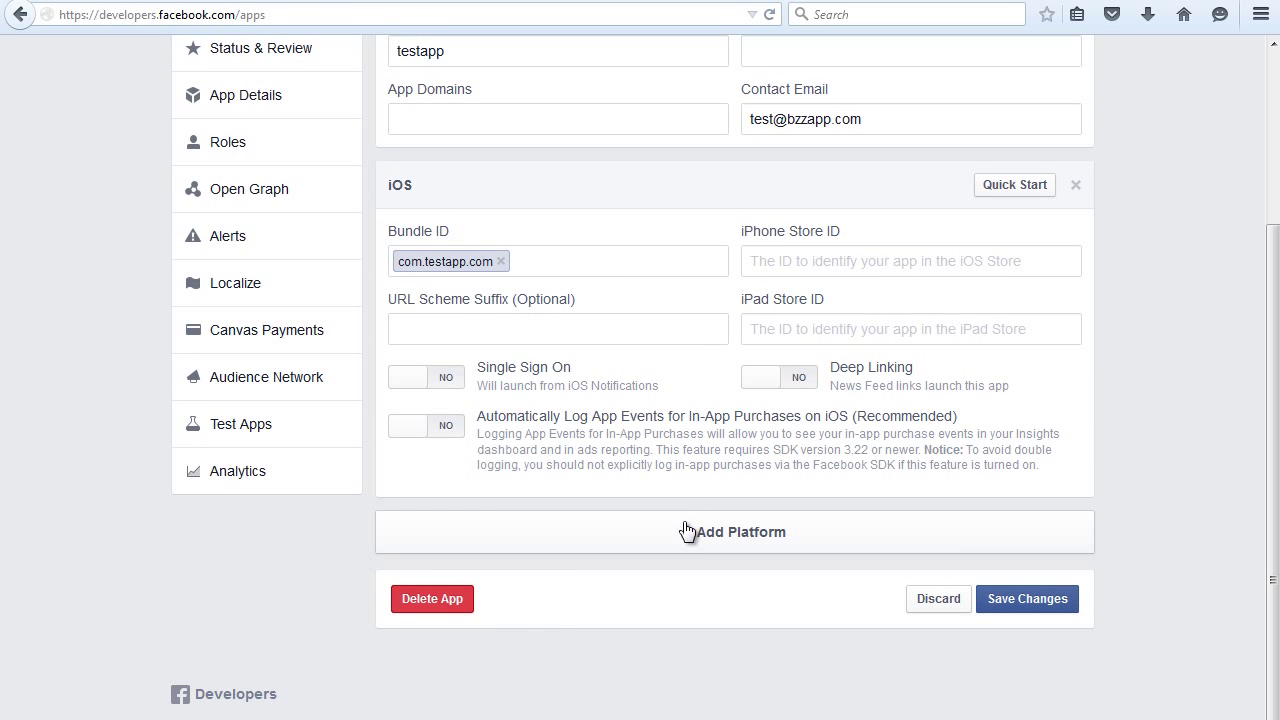
- Add an Android platform with package name com.apptest.com and save, accepting the unverified-package warning
click(727, 538)
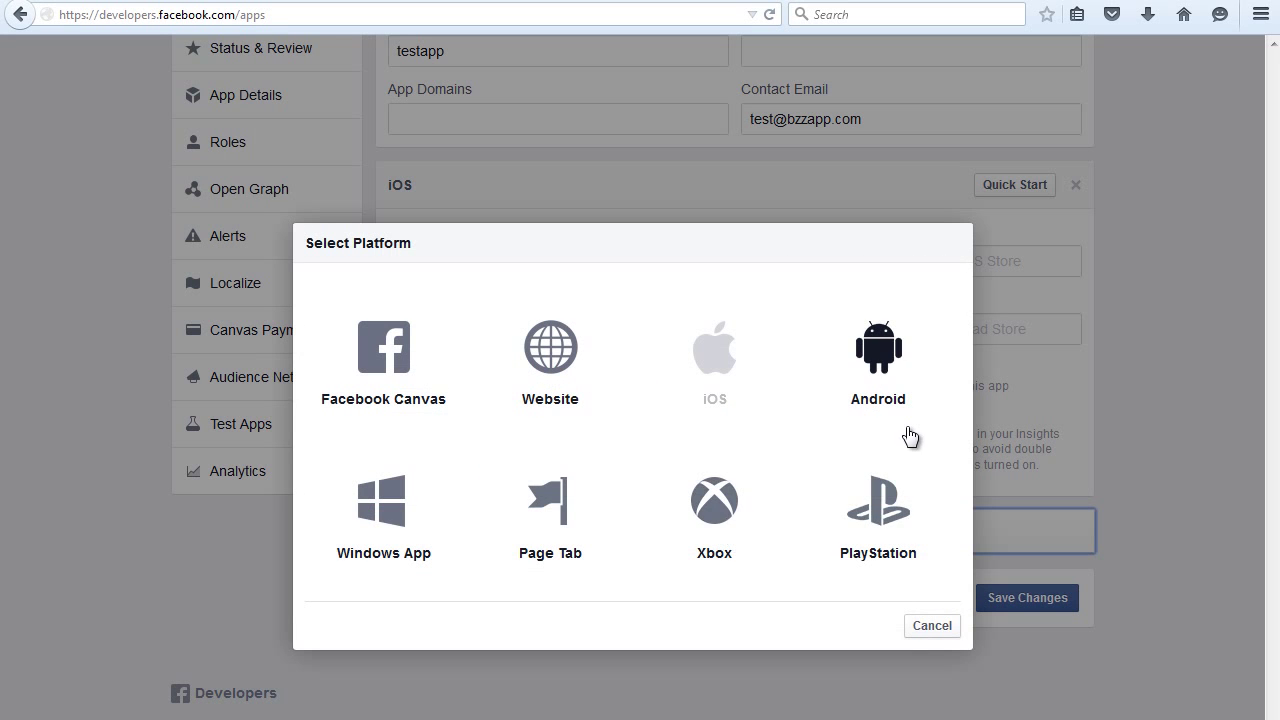
click(874, 378)
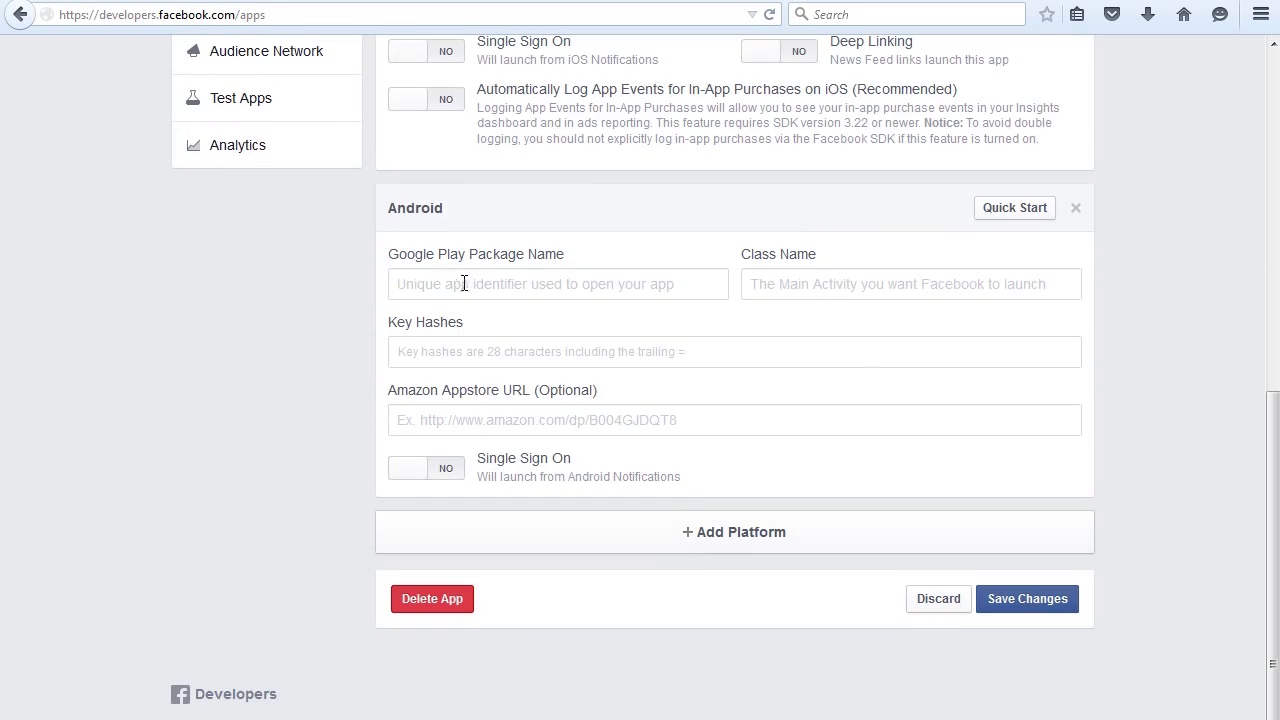
click(465, 285)
text(com)
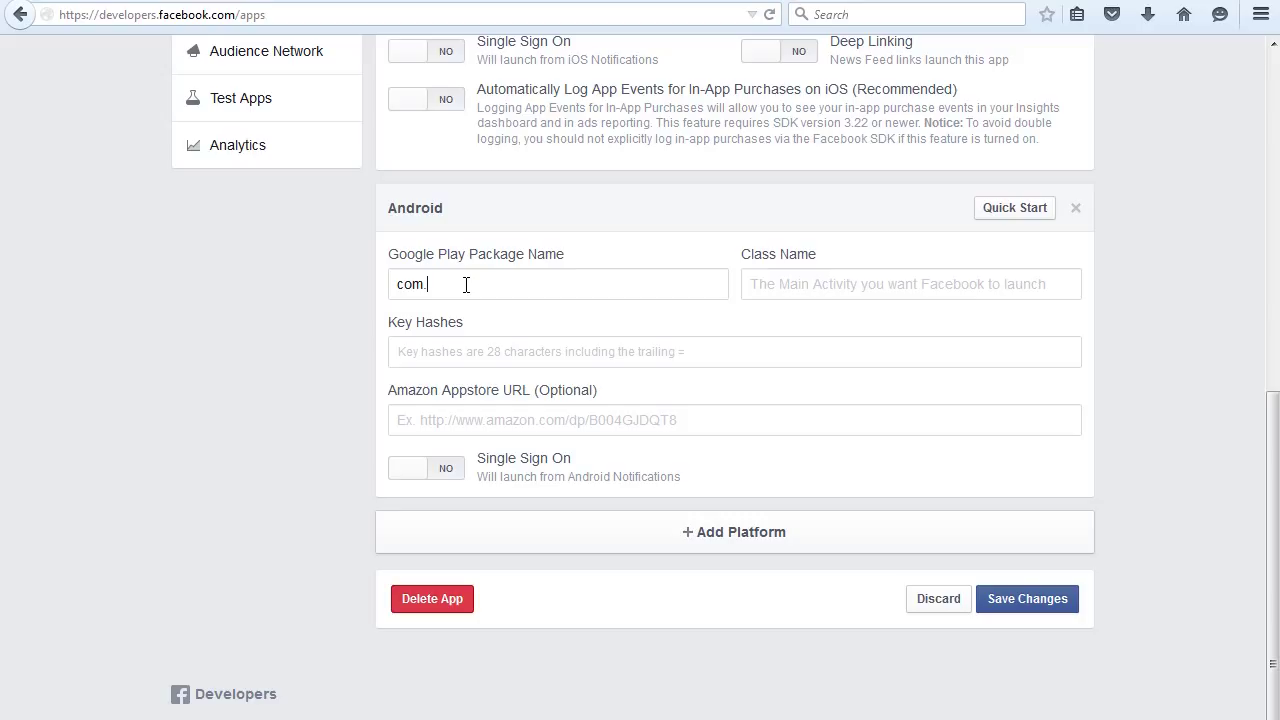
text(.apptest.com)
key(BackSpace)
key(BackSpace)
key(BackSpace)
text(com)
double_click(433, 290)
click(1030, 601)
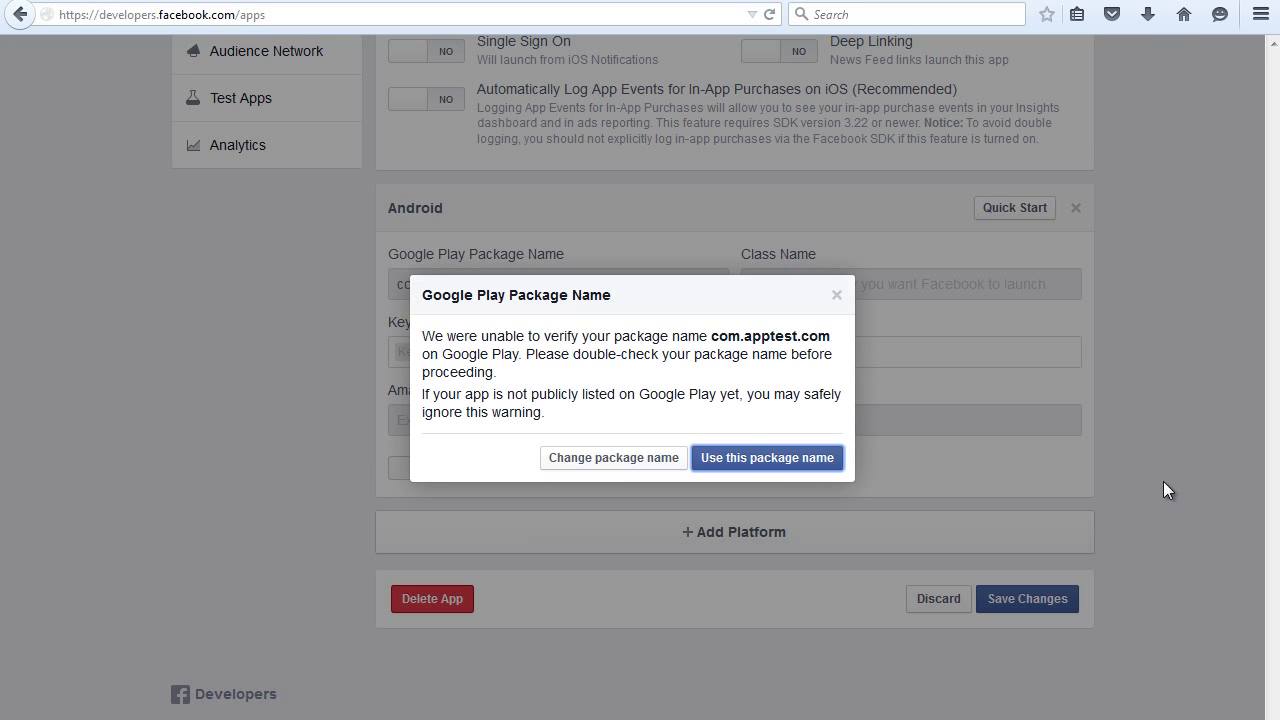
click(811, 465)
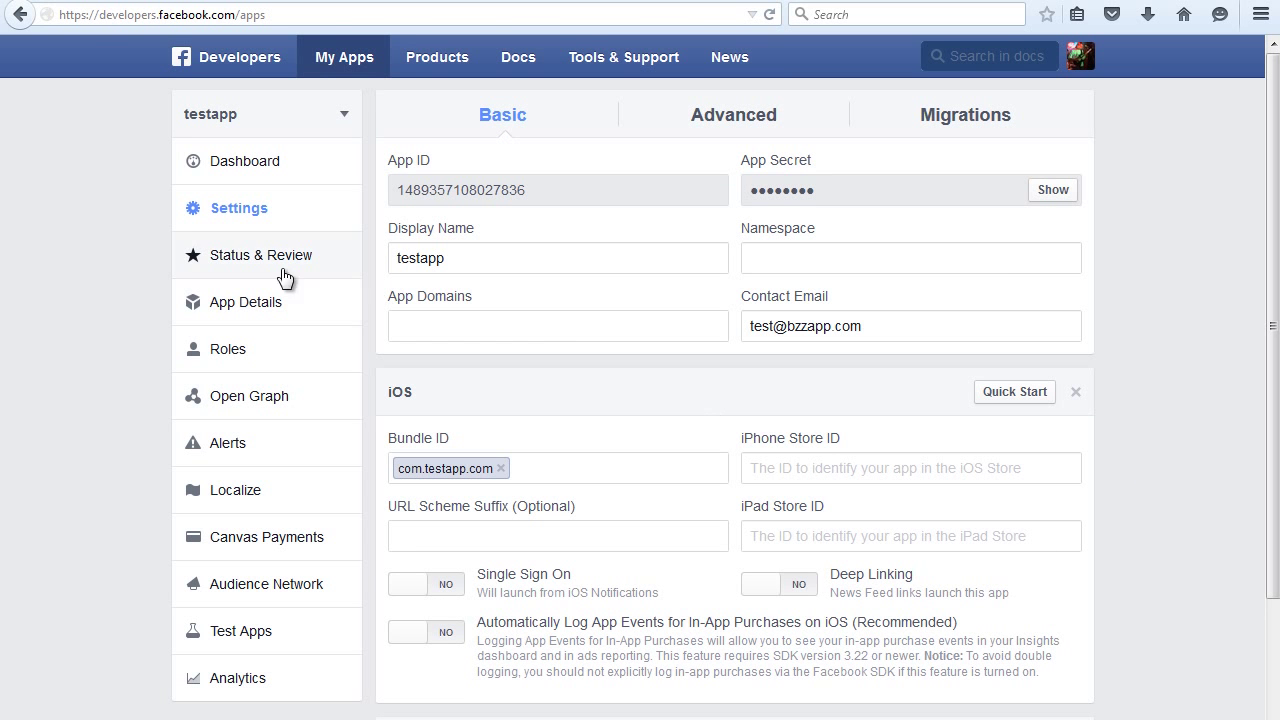
- Switch testapp's status from NO to YES in Status & Review to make it public
click(262, 256)
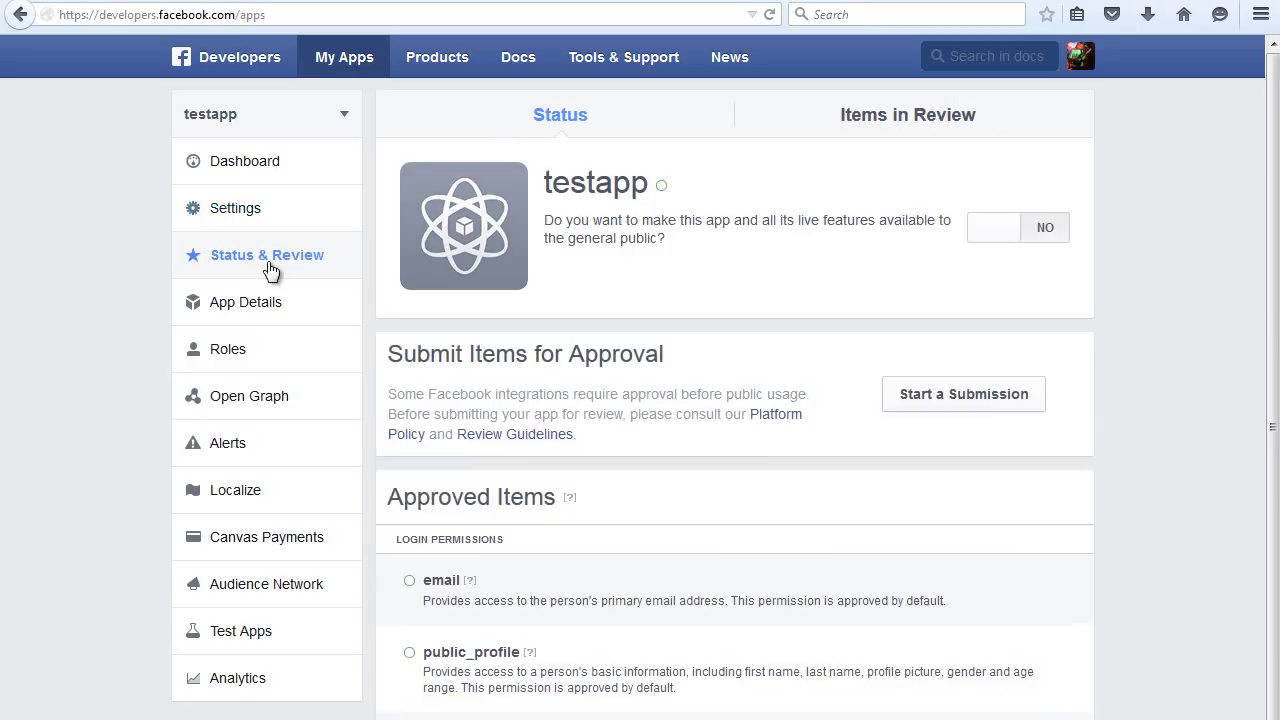
click(1048, 240)
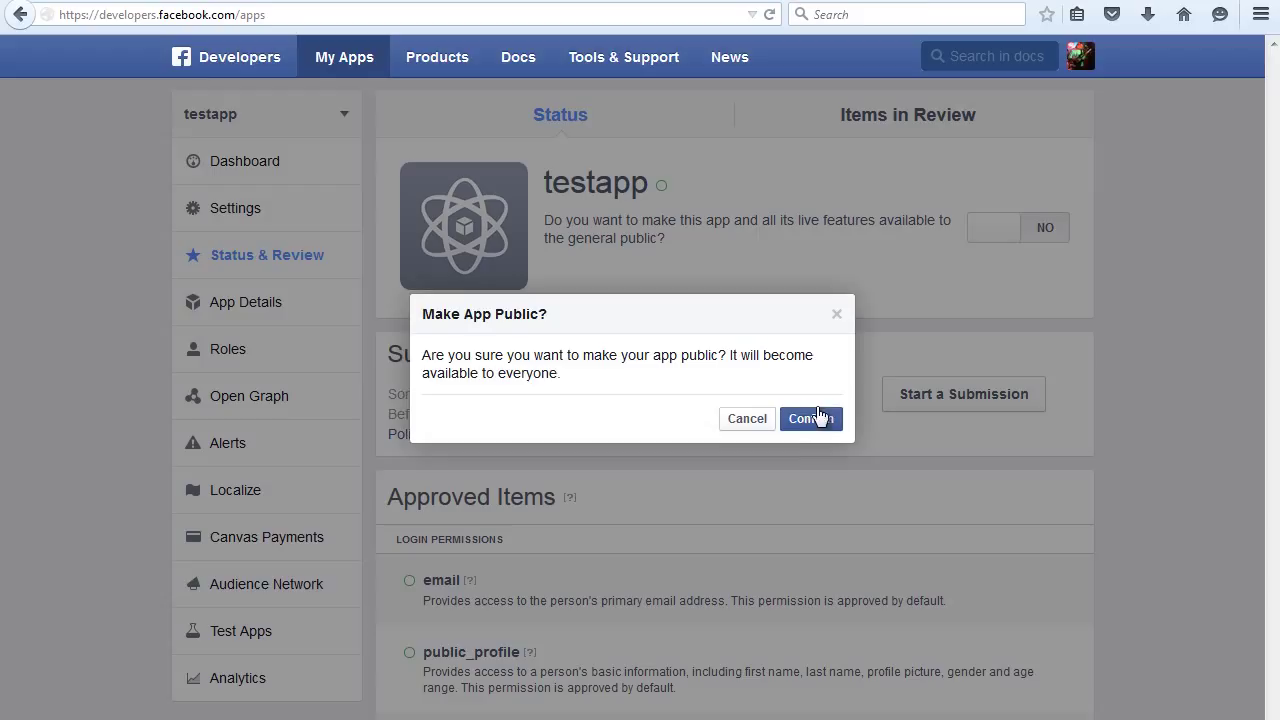
click(810, 419)
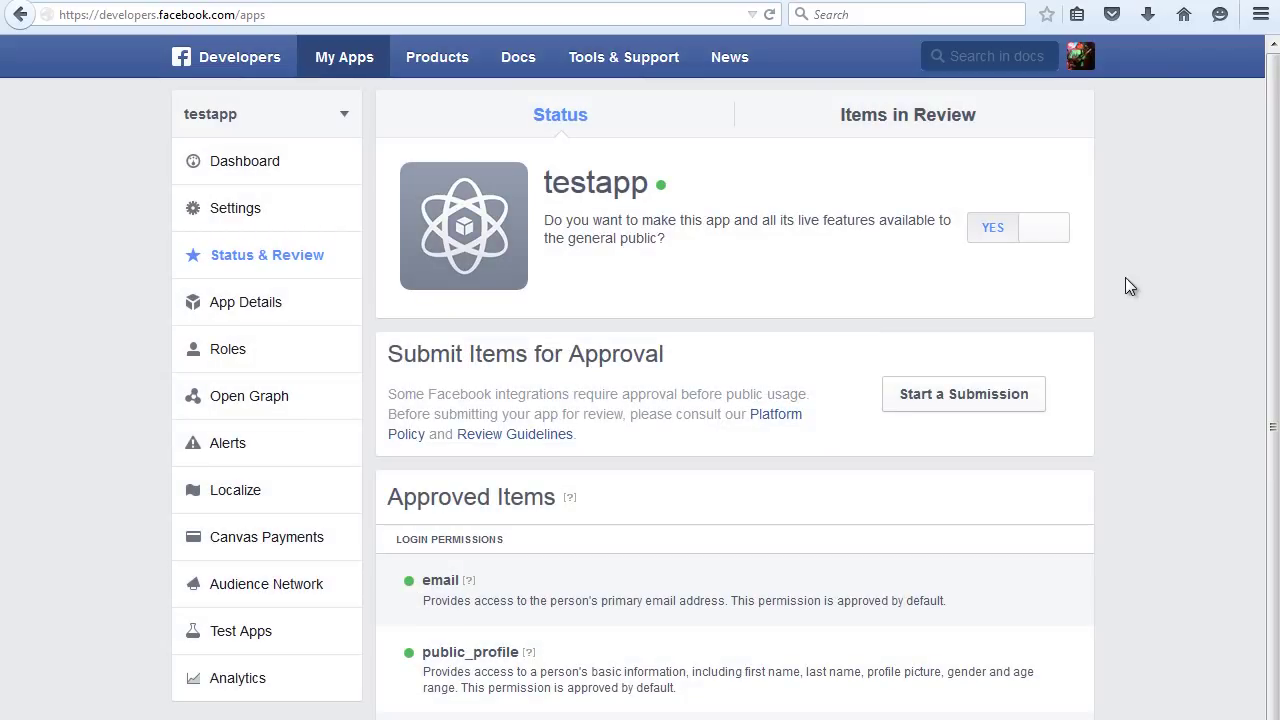
- Copy the App ID from testapp's dashboard and switch to BzZ Apps
click(254, 166)
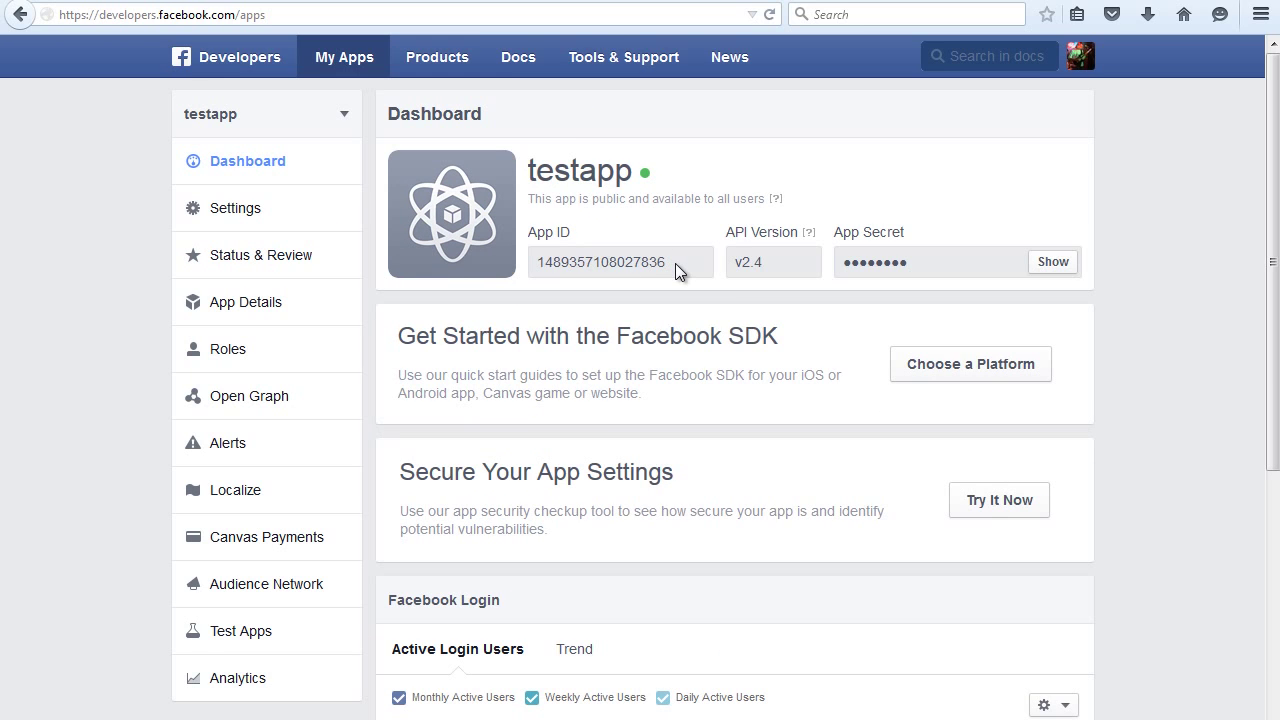
drag(675, 263, 537, 262)
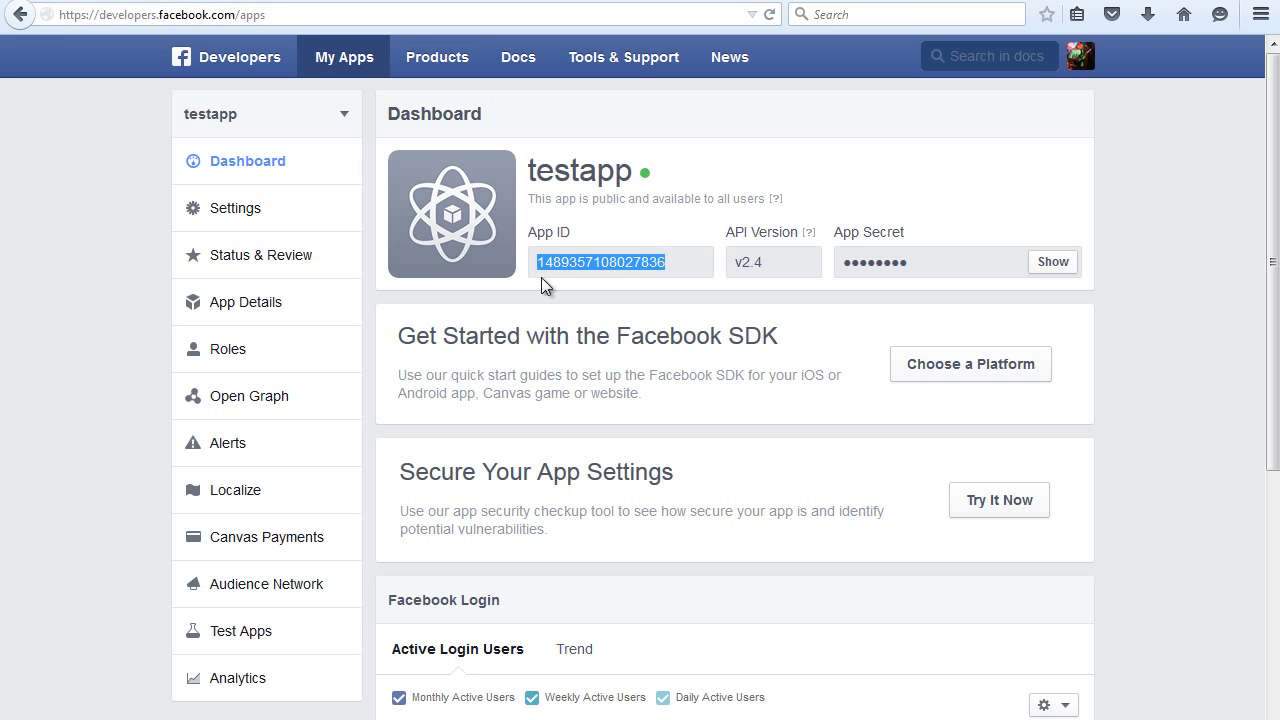
right_click(619, 264)
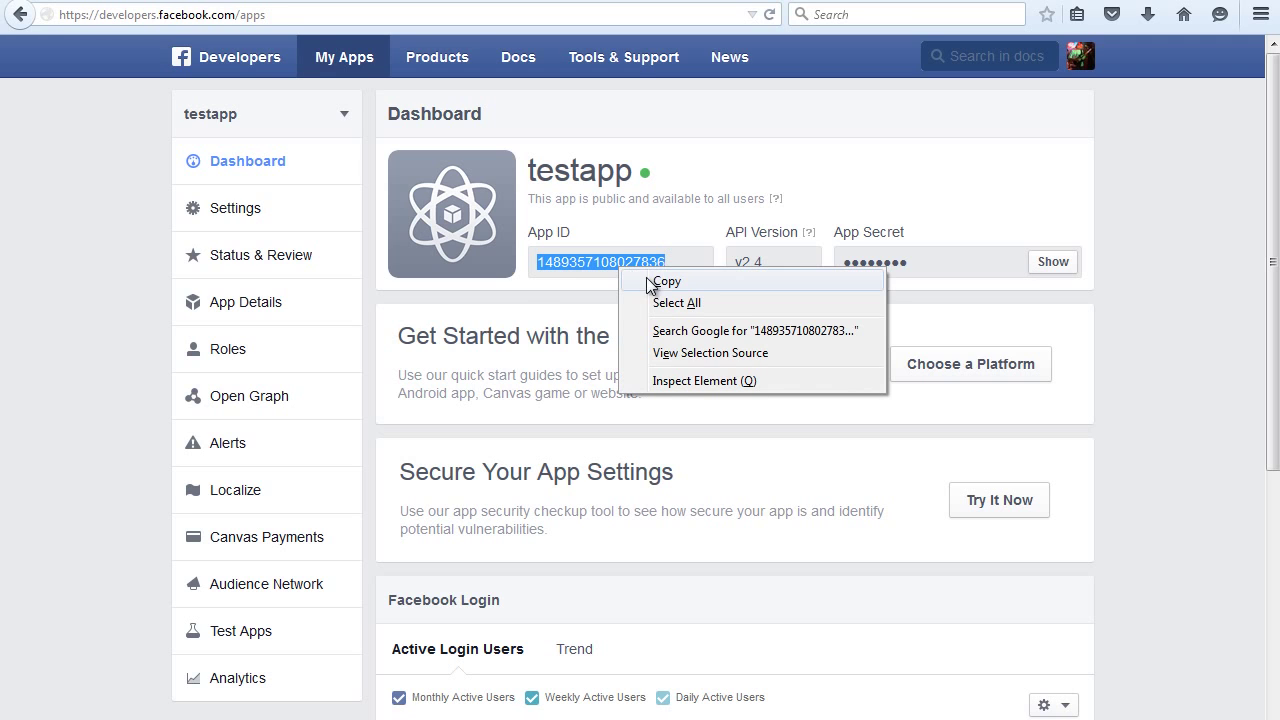
click(656, 283)
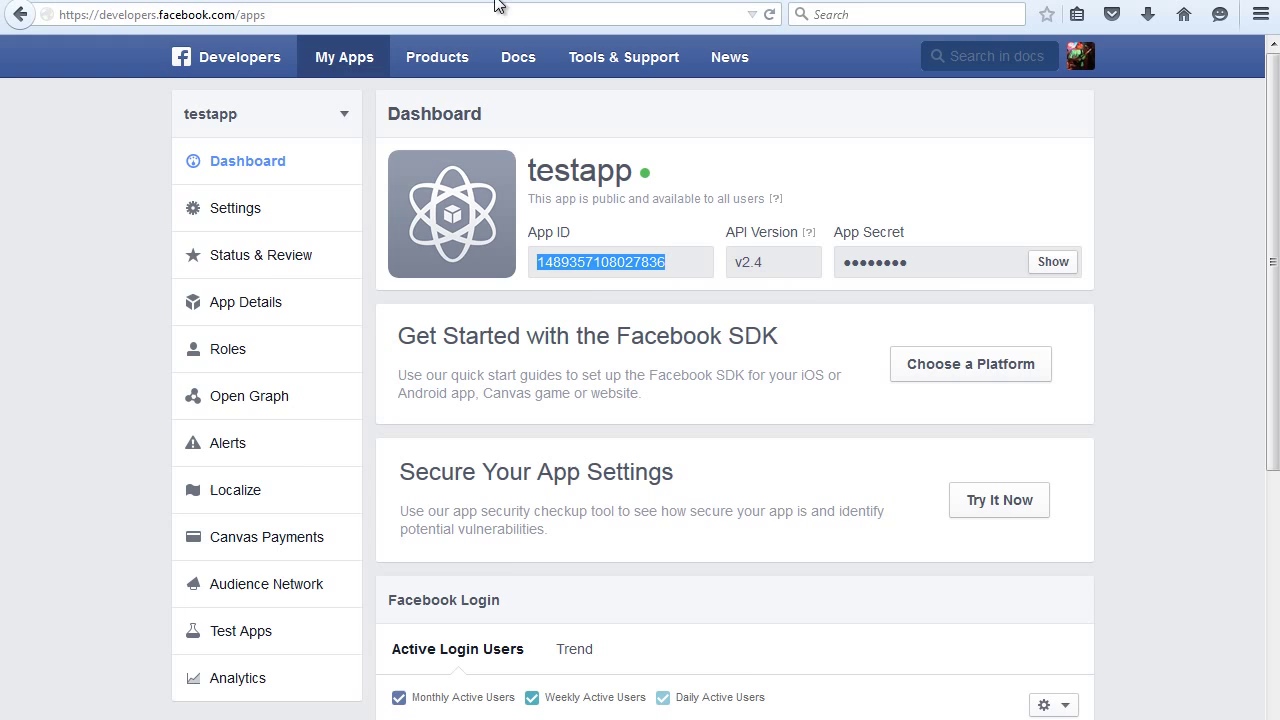
key(ctrl+Tab)
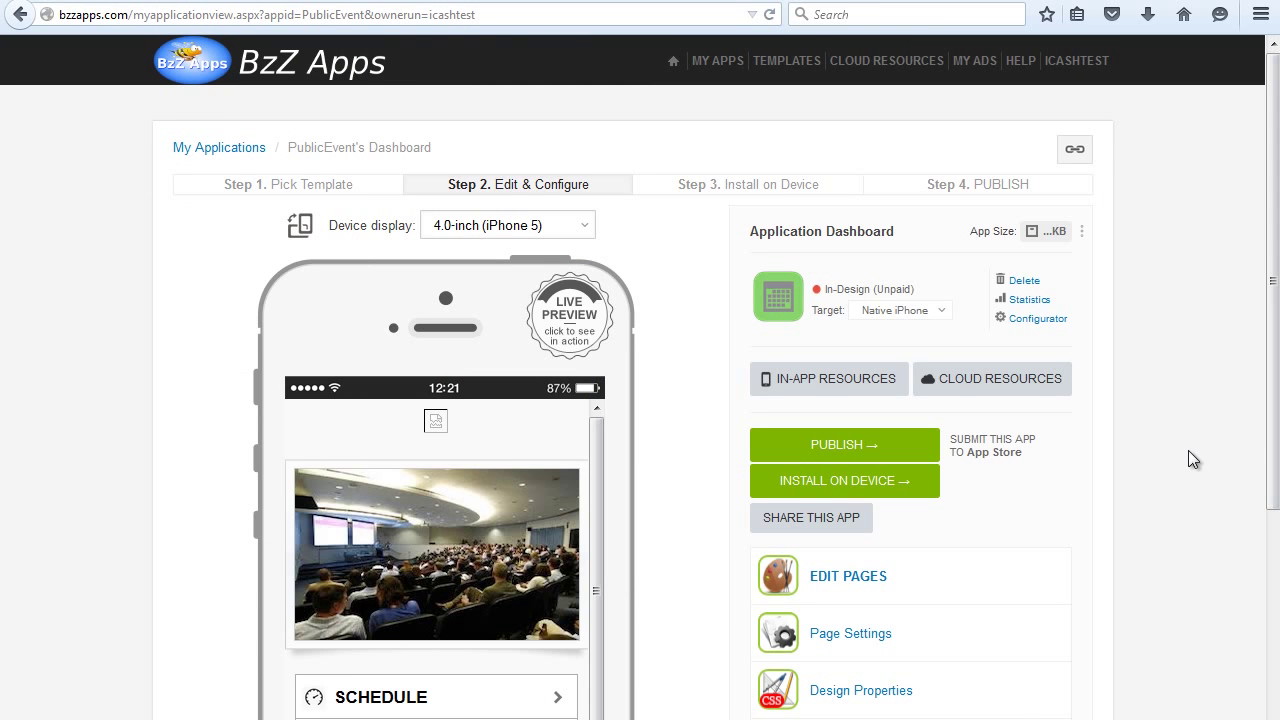
- Paste the copied App ID into PublicEvent's Facebook App ID field and save the changes
scroll(1086, 474, down, 4)
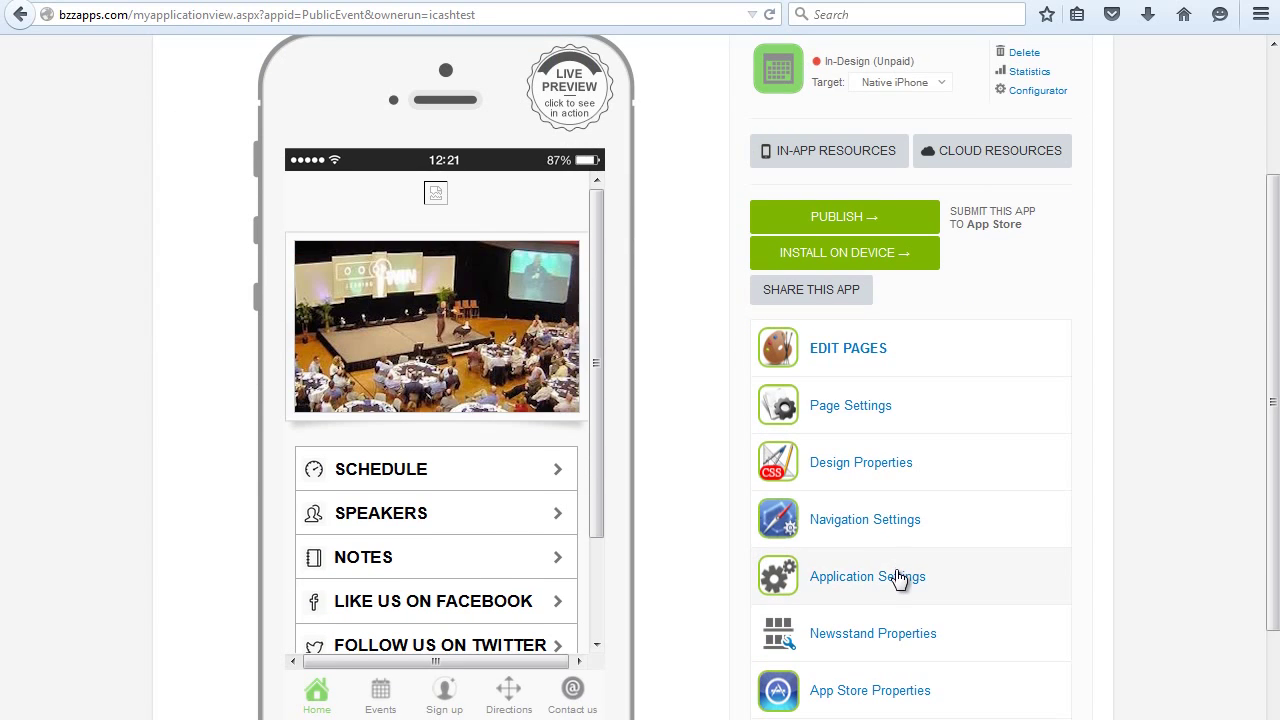
click(898, 579)
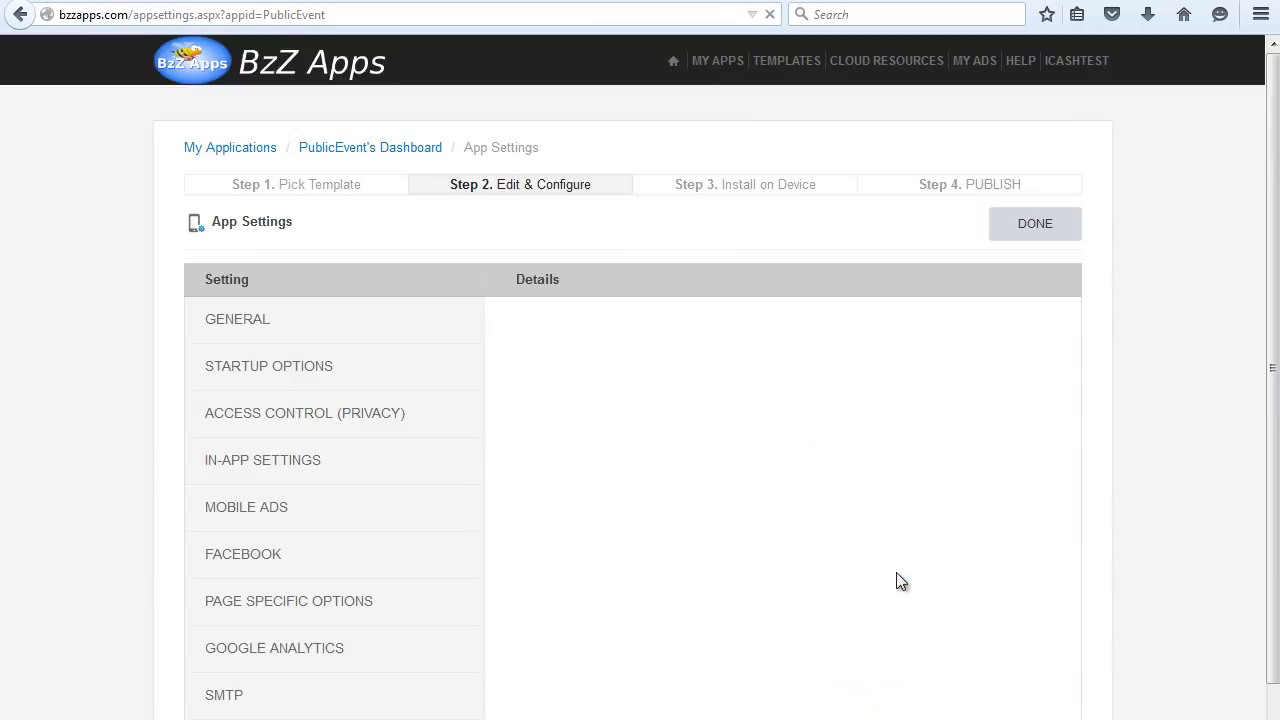
click(260, 563)
click(652, 387)
right_click(652, 387)
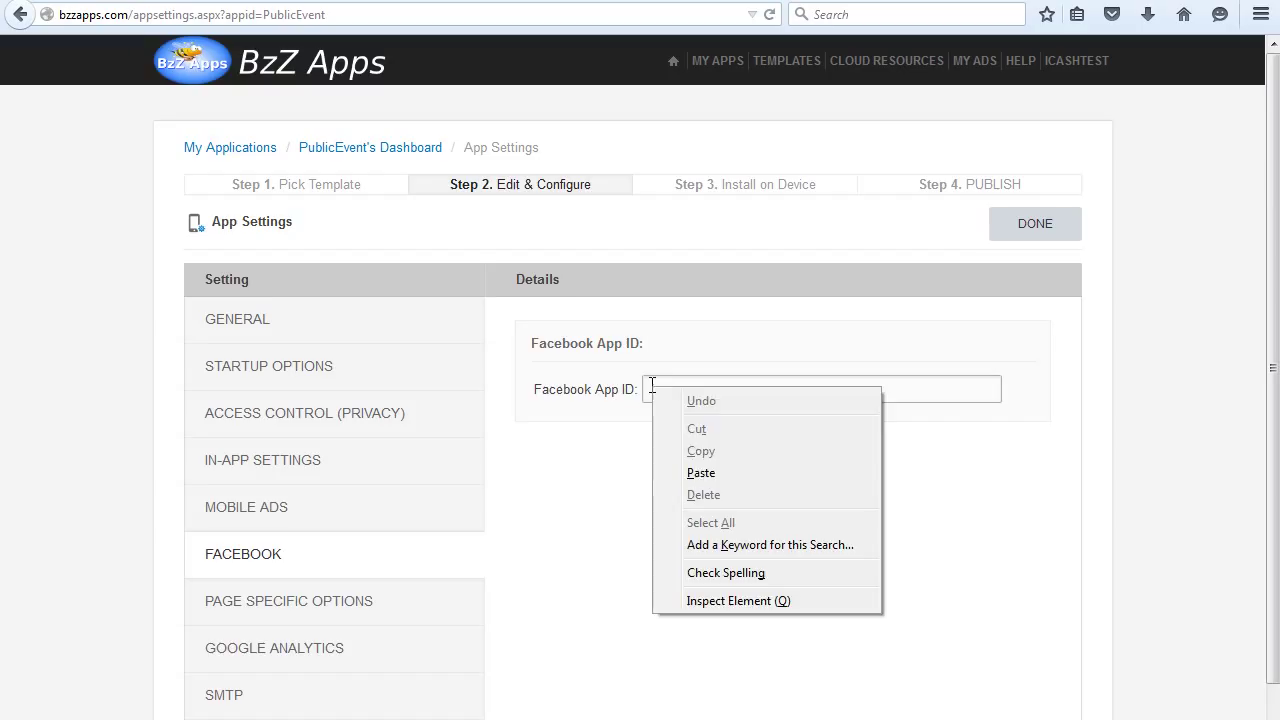
click(735, 473)
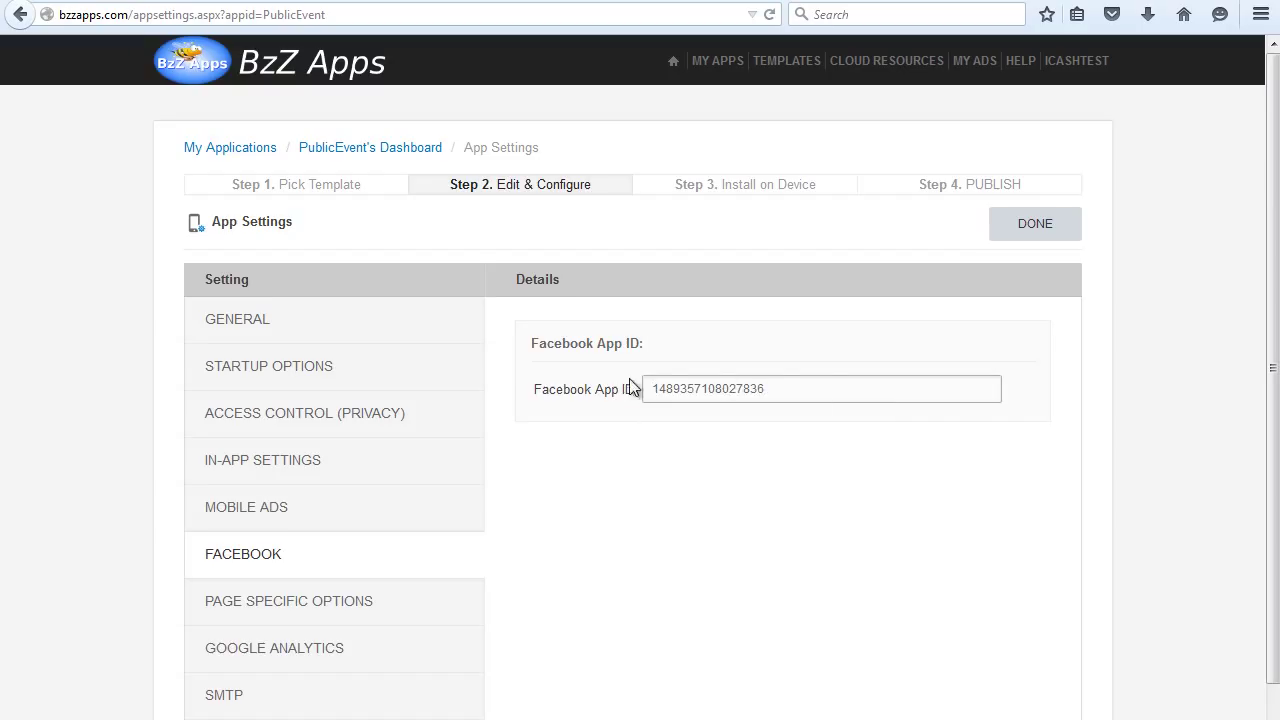
click(955, 365)
scroll(1119, 393, down, 5)
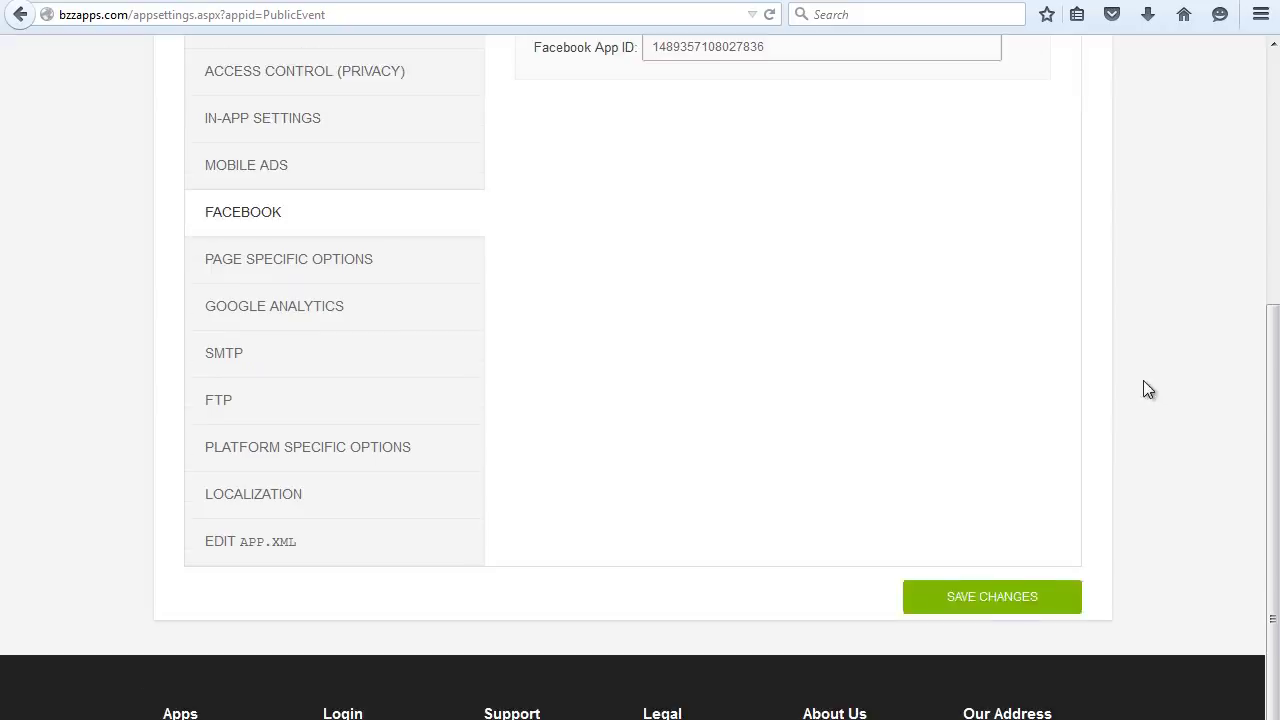
click(1006, 603)
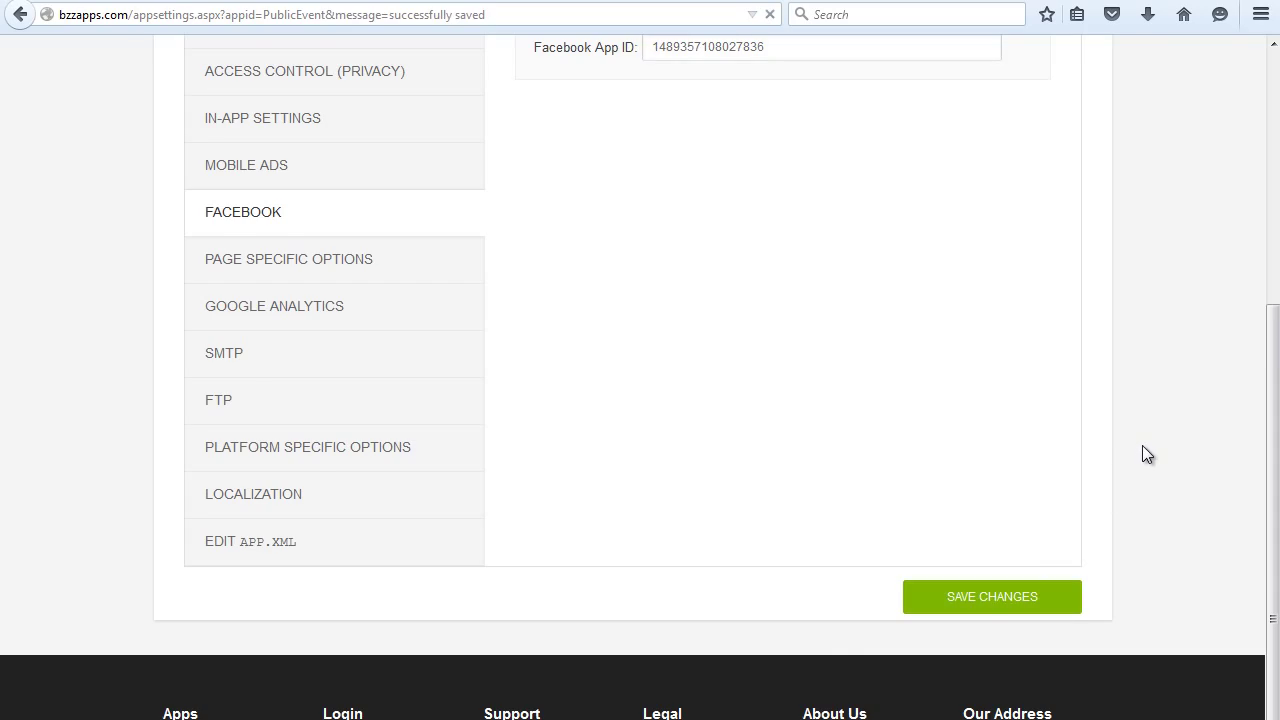